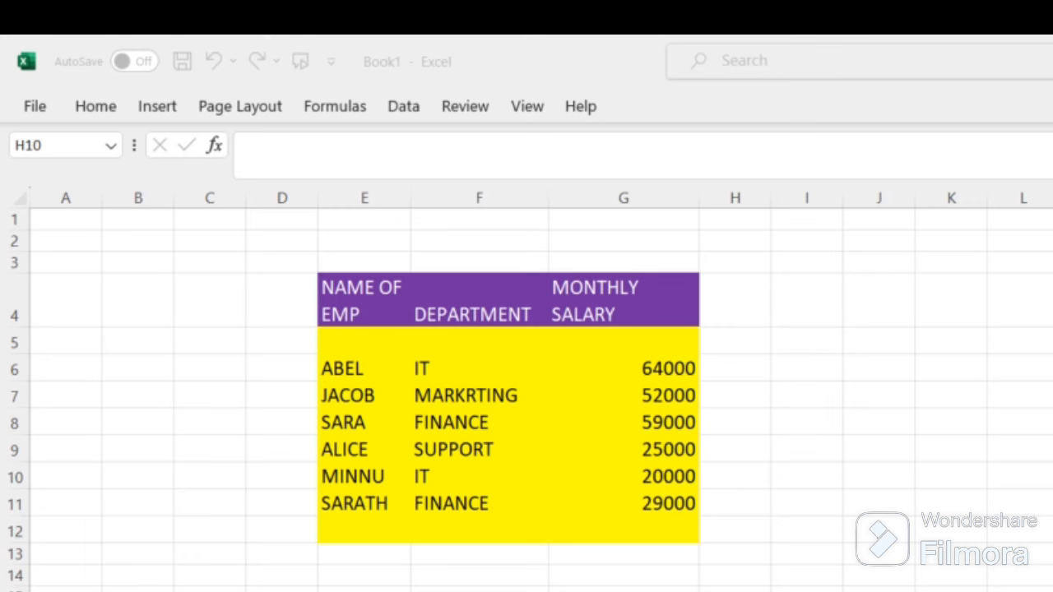
Keep the ribbon permanently expanded with the Home commands showing
{"action": "left_click", "coordinate": [97, 111]}
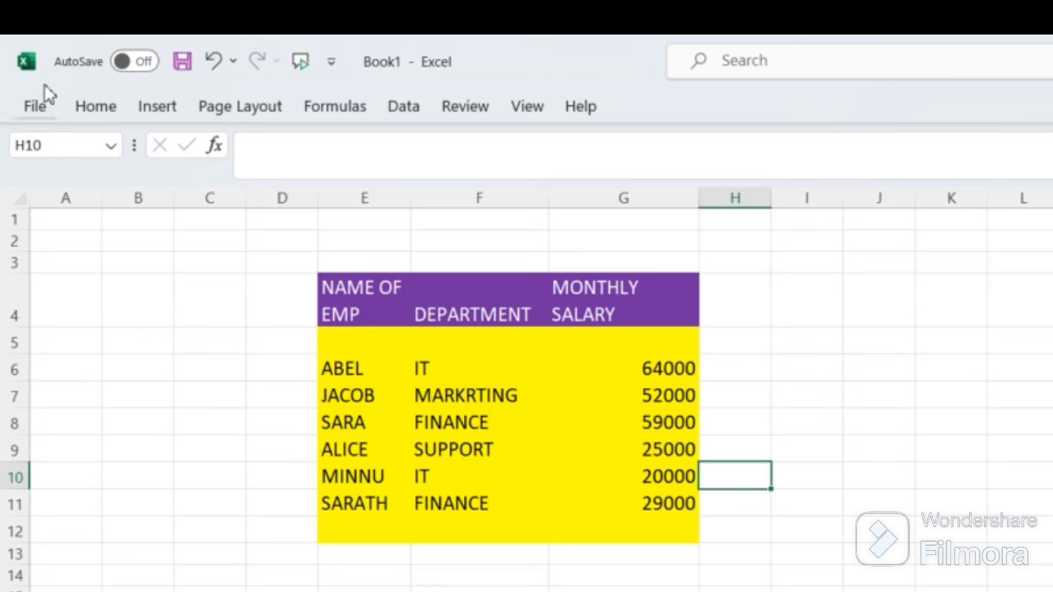
{"action": "left_click", "coordinate": [94, 111]}
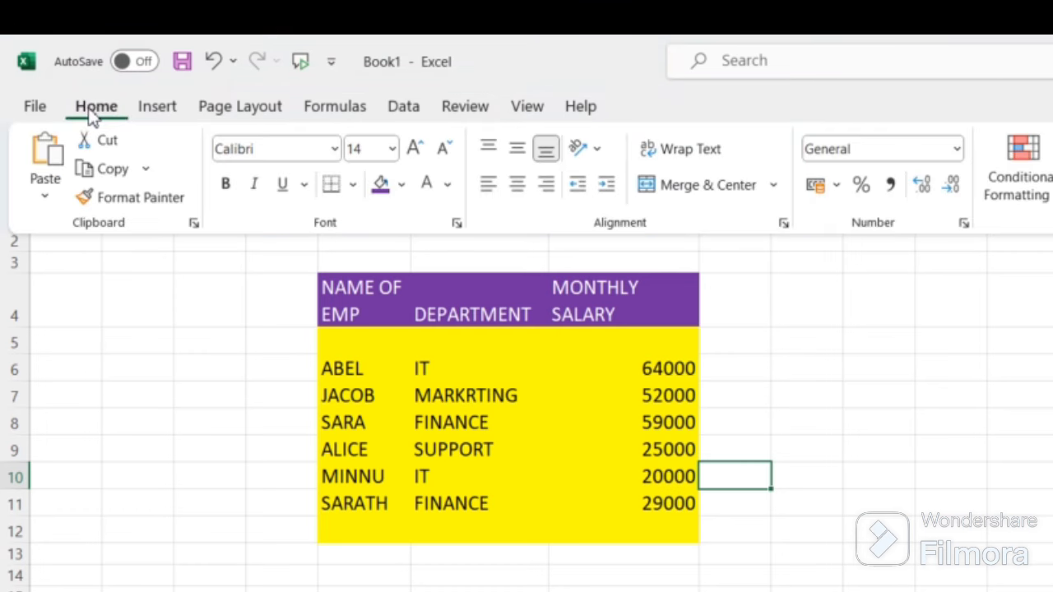
{"action": "left_click", "coordinate": [93, 111]}
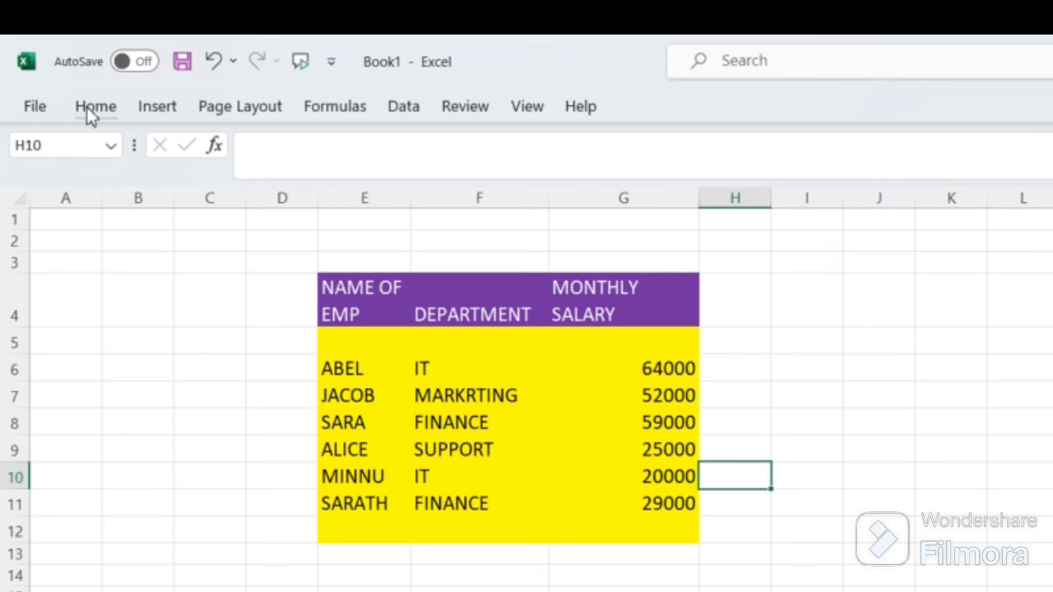
{"action": "left_click", "coordinate": [92, 112]}
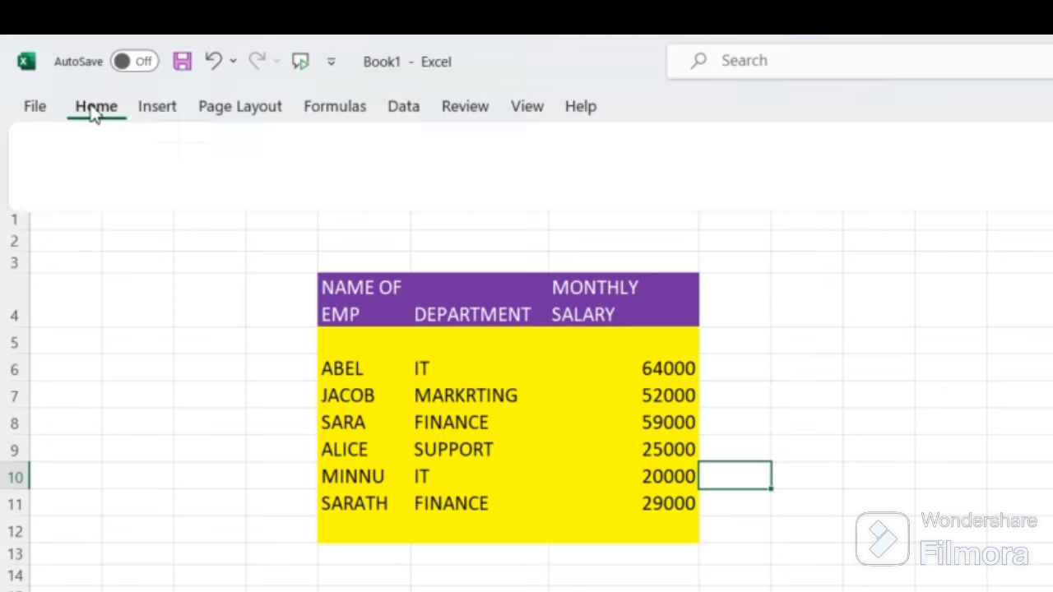
{"action": "left_click", "coordinate": [159, 115]}
{"action": "left_click", "coordinate": [241, 115]}
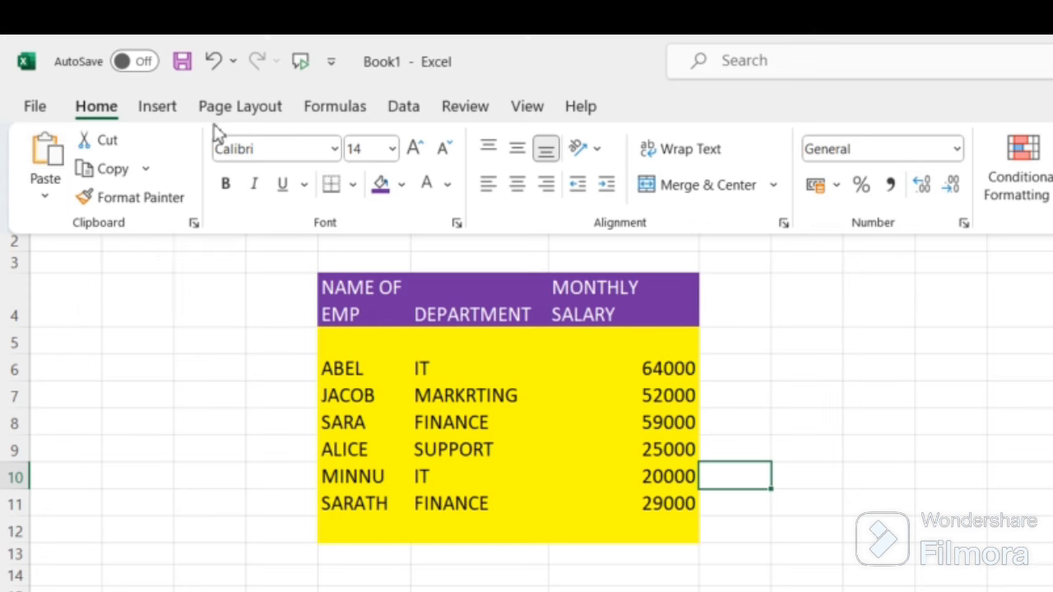
{"action": "left_click", "coordinate": [164, 115]}
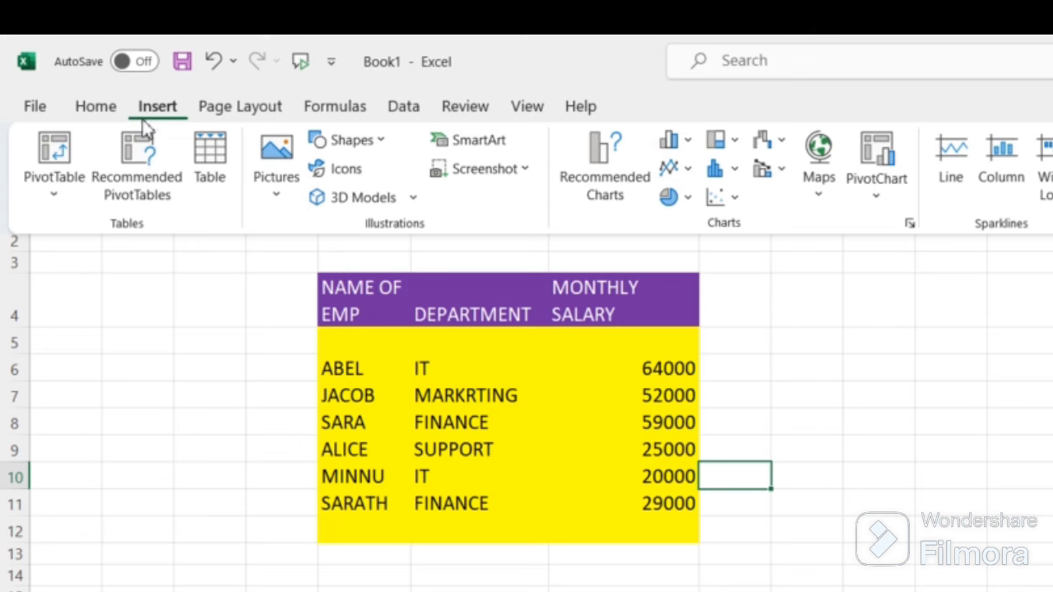
{"action": "left_click", "coordinate": [94, 113]}
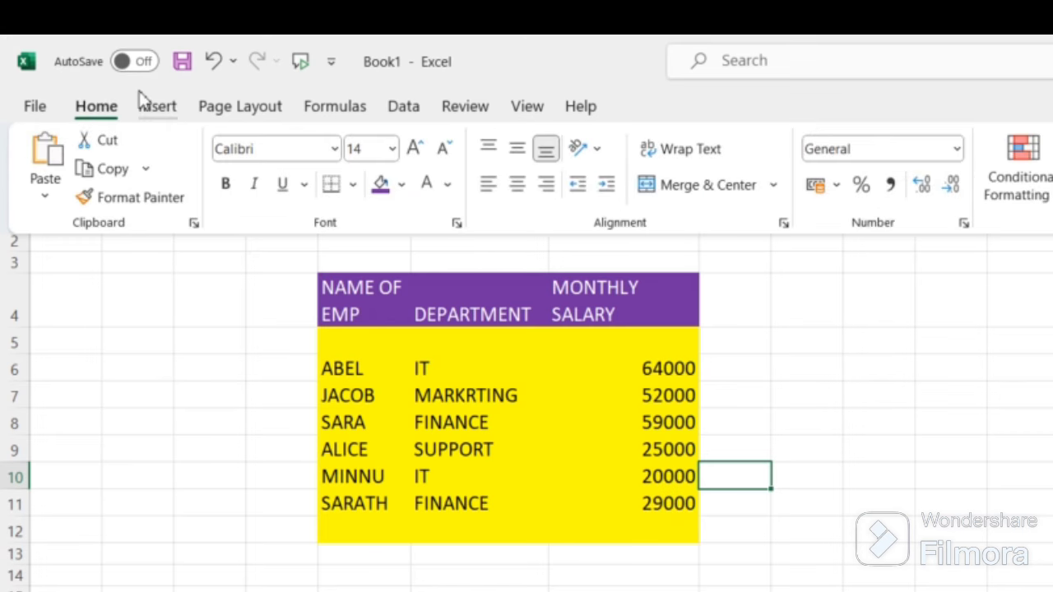
{"action": "double_click", "coordinate": [97, 113]}
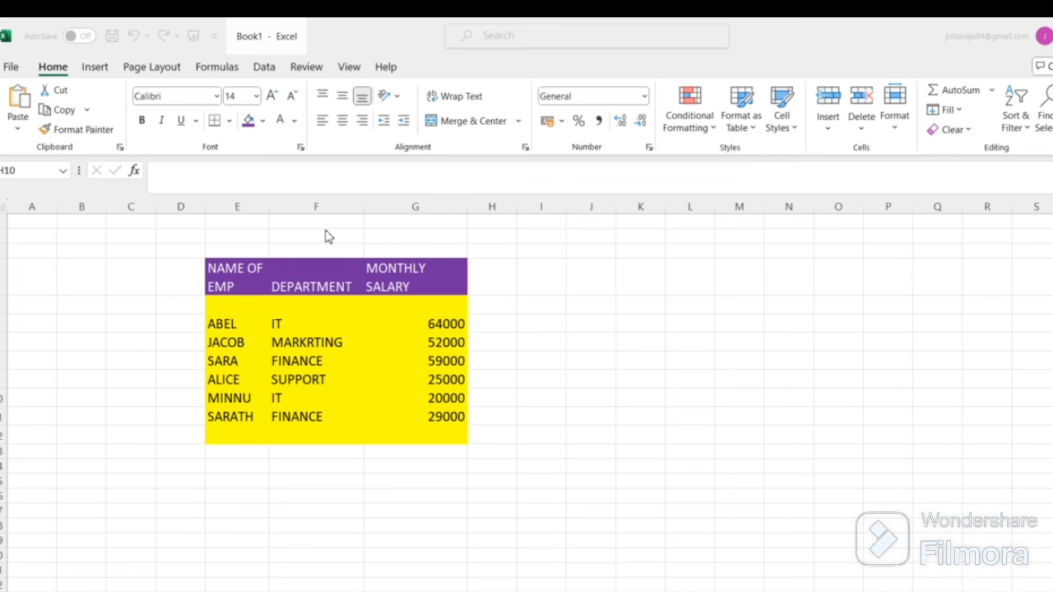
{"action": "left_click", "coordinate": [436, 324]}
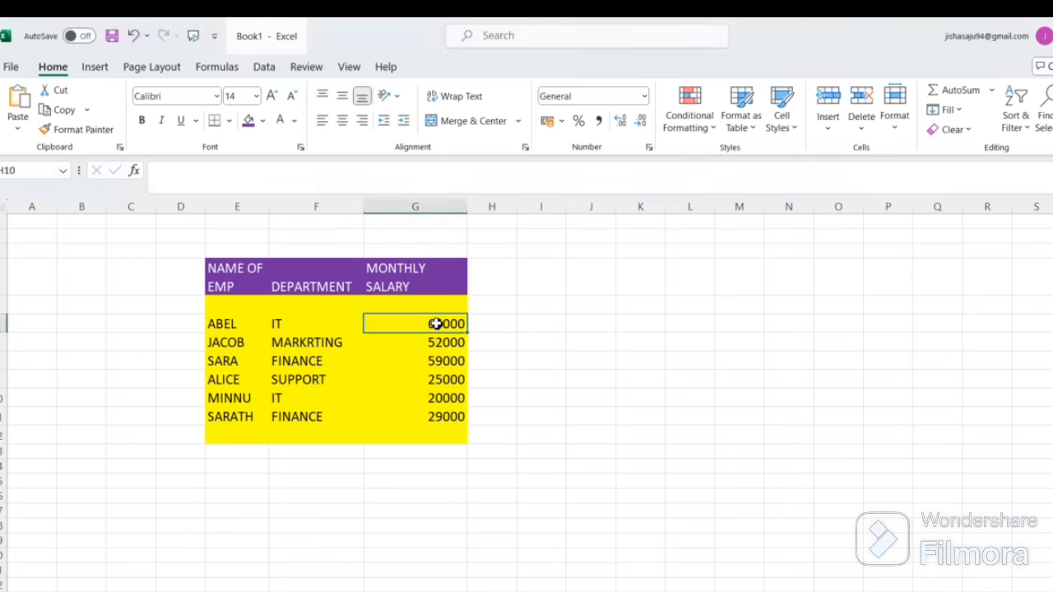
{"action": "left_click", "coordinate": [439, 272]}
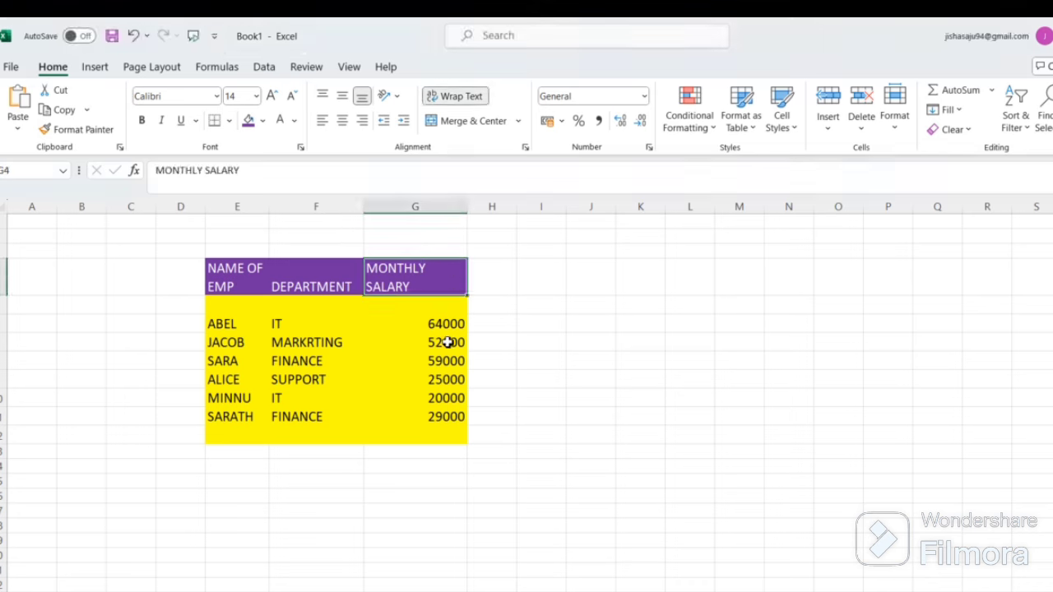
{"action": "left_click_drag", "start_coordinate": [442, 321], "coordinate": [450, 417]}
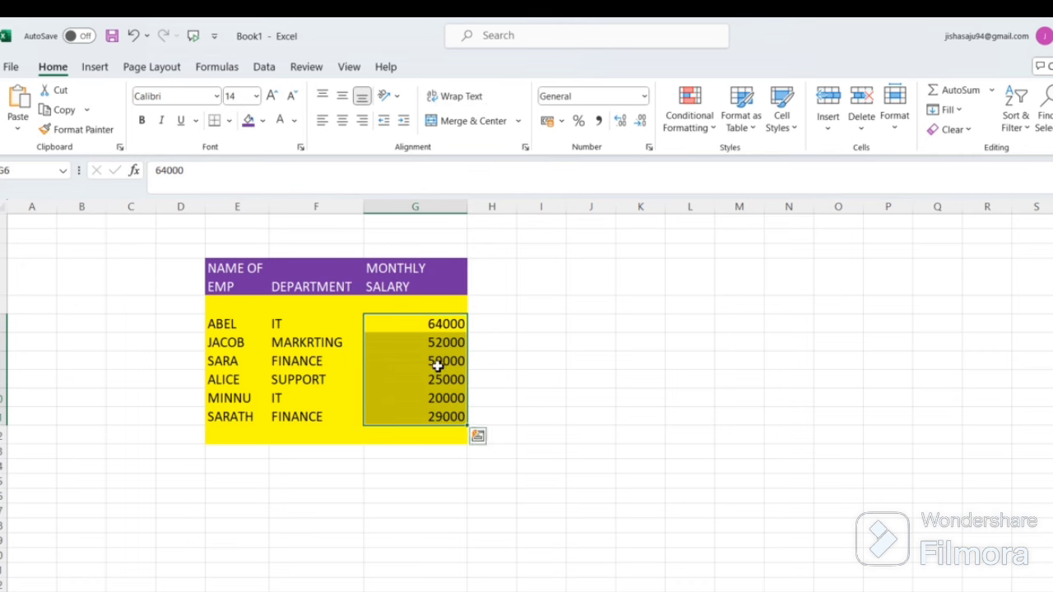
{"action": "left_click", "coordinate": [521, 360]}
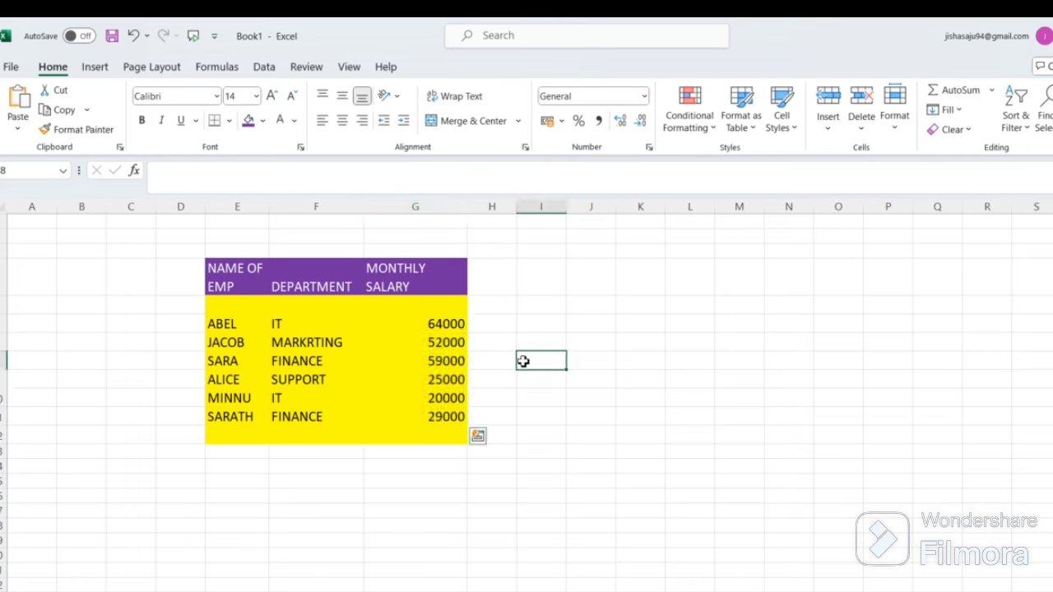
{"action": "left_click_drag", "start_coordinate": [441, 323], "coordinate": [445, 409]}
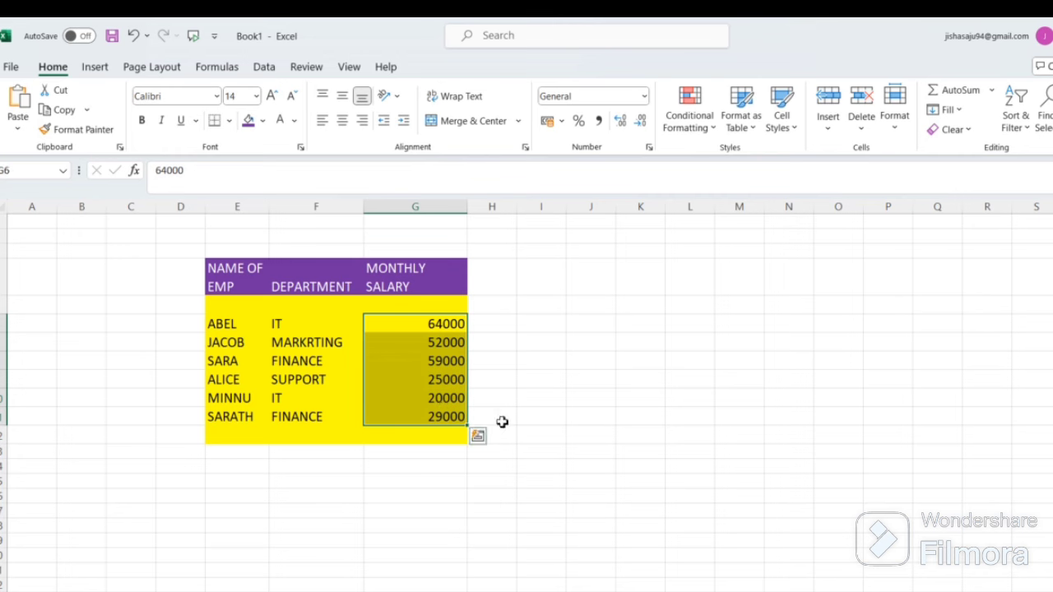
{"action": "left_click", "coordinate": [535, 428]}
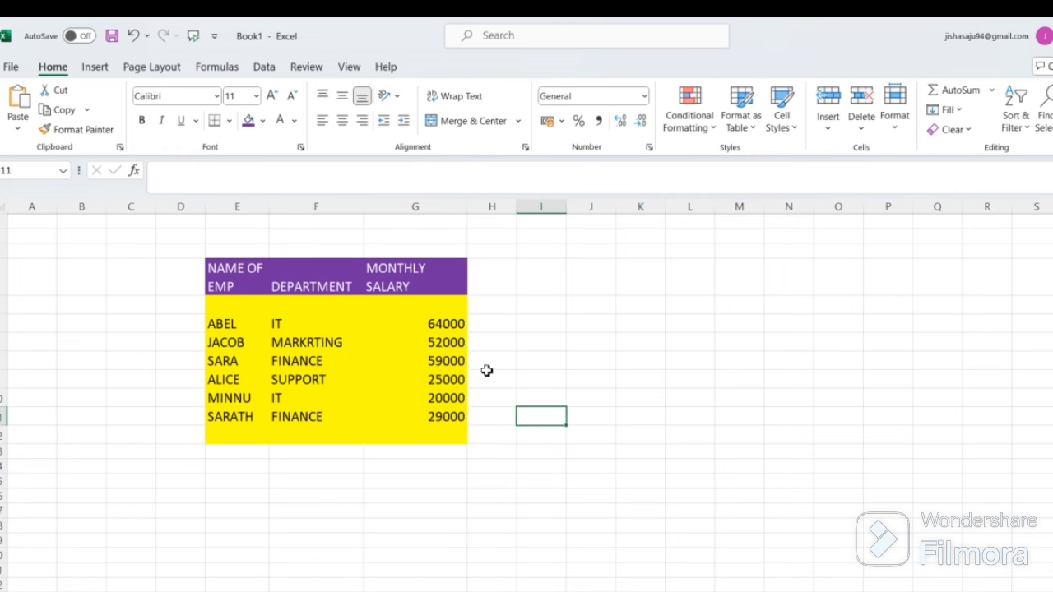
{"action": "left_click", "coordinate": [413, 322]}
{"action": "left_click", "coordinate": [504, 341]}
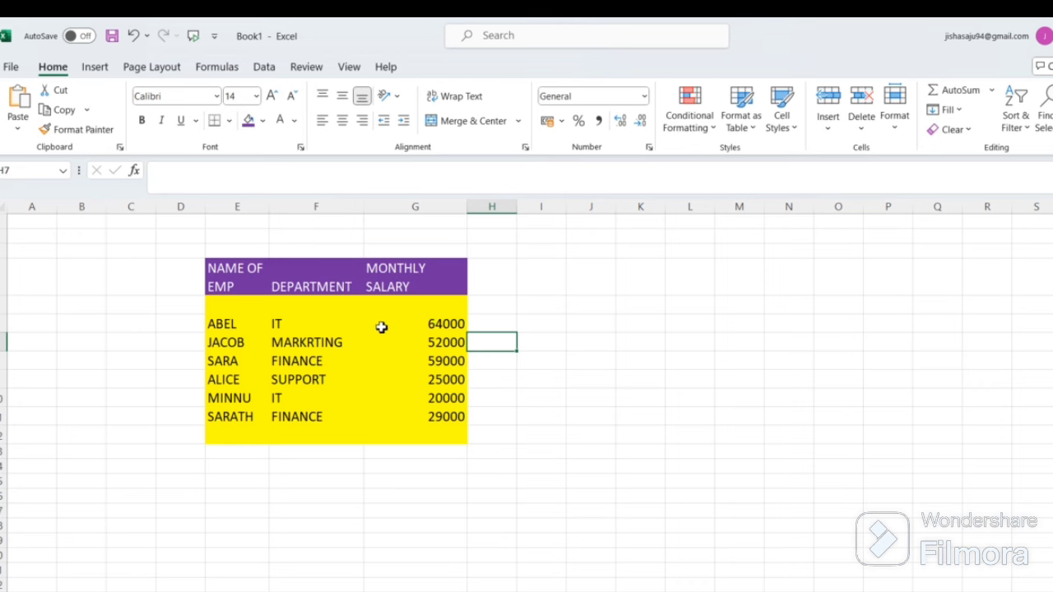
{"action": "left_click", "coordinate": [430, 325]}
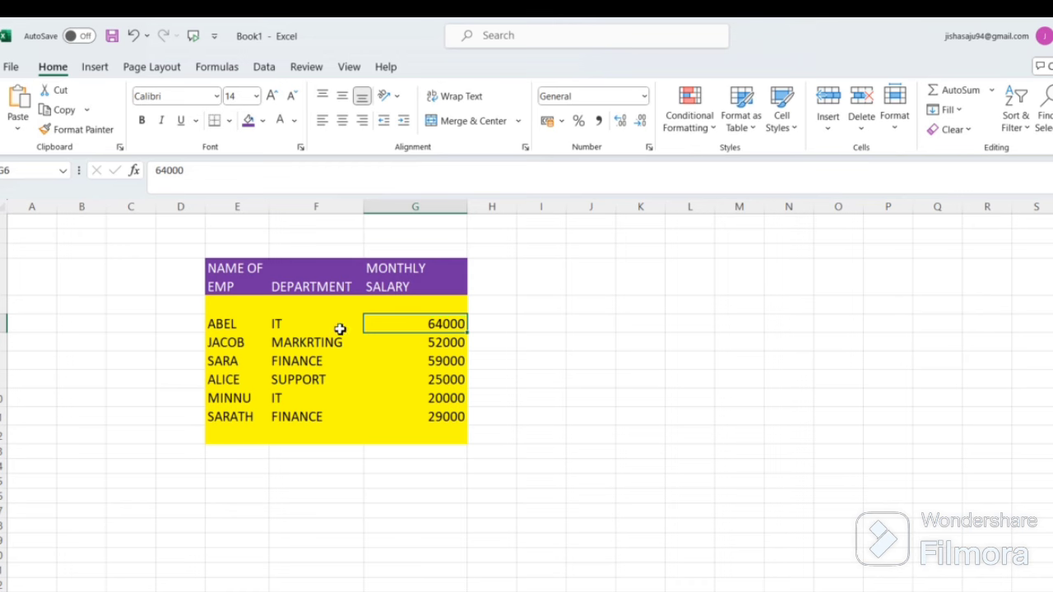
{"action": "left_click", "coordinate": [669, 240]}
{"action": "left_click", "coordinate": [570, 320]}
{"action": "left_click", "coordinate": [556, 283]}
{"action": "left_click_drag", "start_coordinate": [631, 267], "coordinate": [633, 307]}
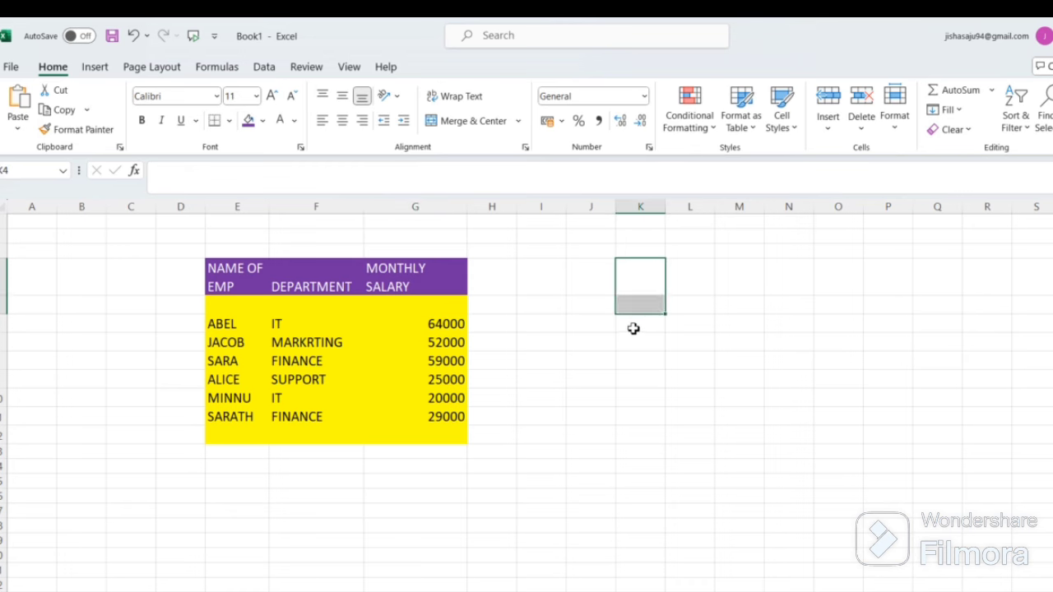
{"action": "left_click", "coordinate": [632, 329]}
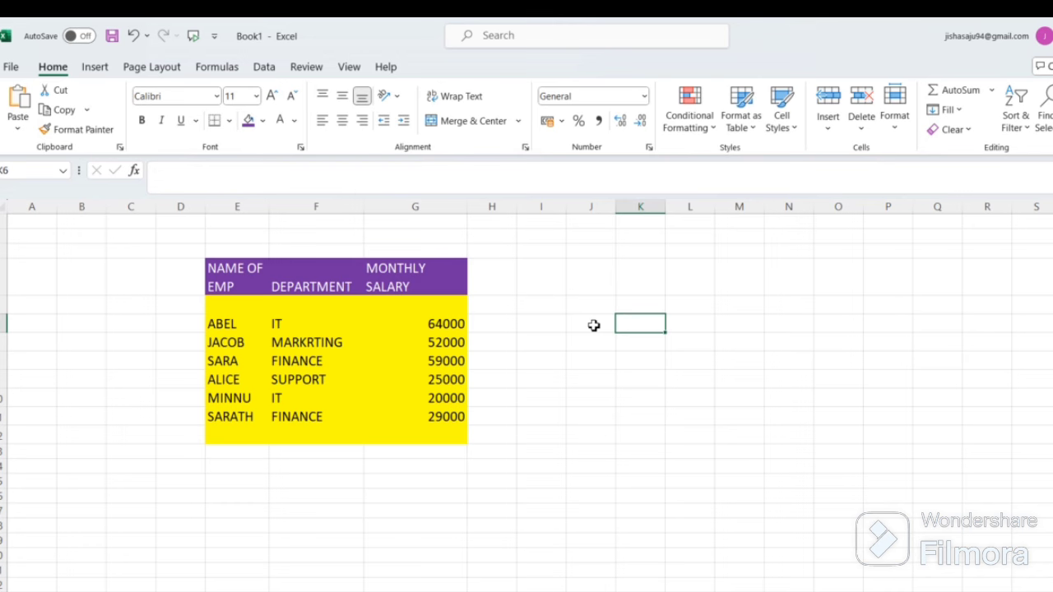
{"action": "left_click", "coordinate": [419, 326]}
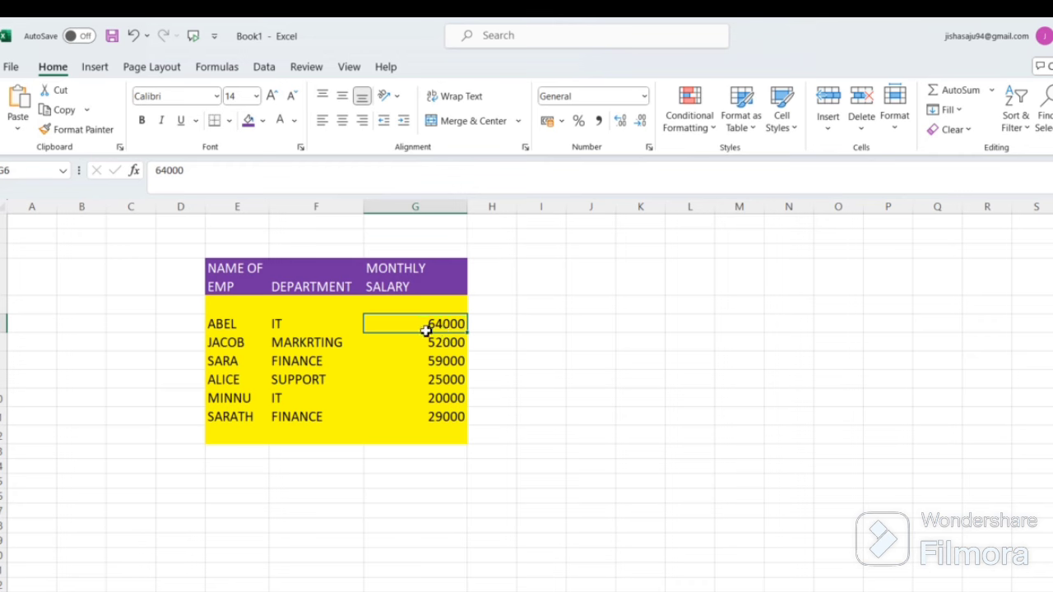
{"action": "left_click_drag", "start_coordinate": [426, 330], "coordinate": [429, 388]}
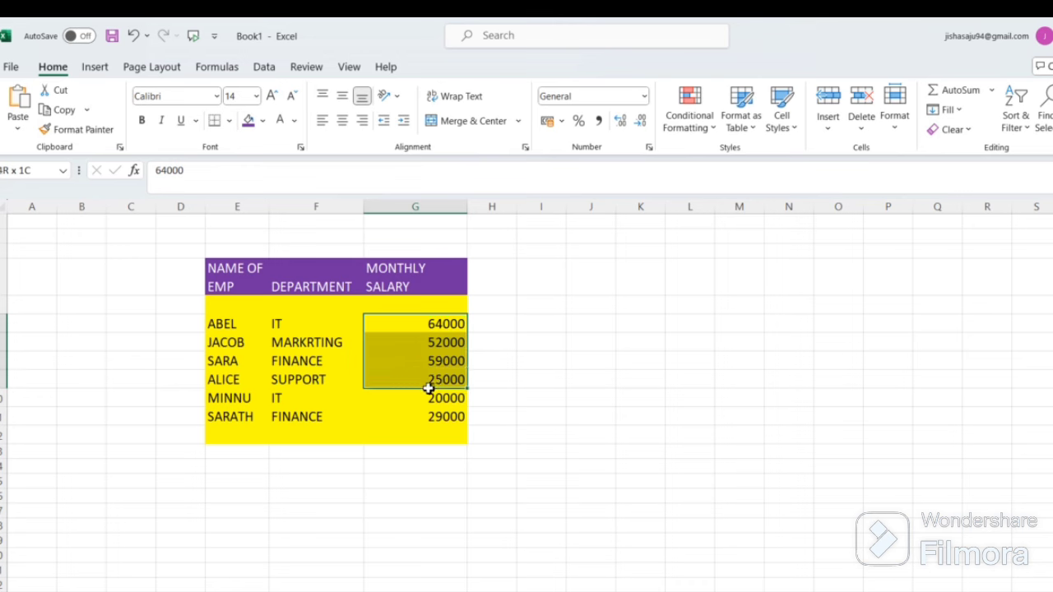
{"action": "left_click", "coordinate": [413, 337]}
{"action": "left_click", "coordinate": [408, 326]}
{"action": "left_click_drag", "start_coordinate": [408, 325], "coordinate": [421, 421]}
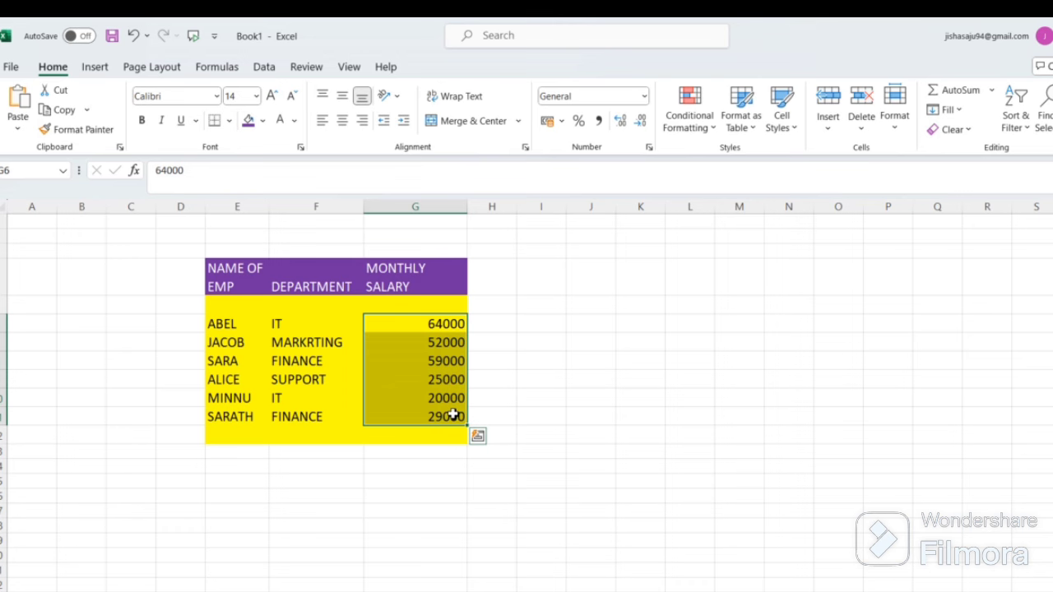
{"action": "left_click", "coordinate": [437, 396]}
{"action": "left_click", "coordinate": [417, 324]}
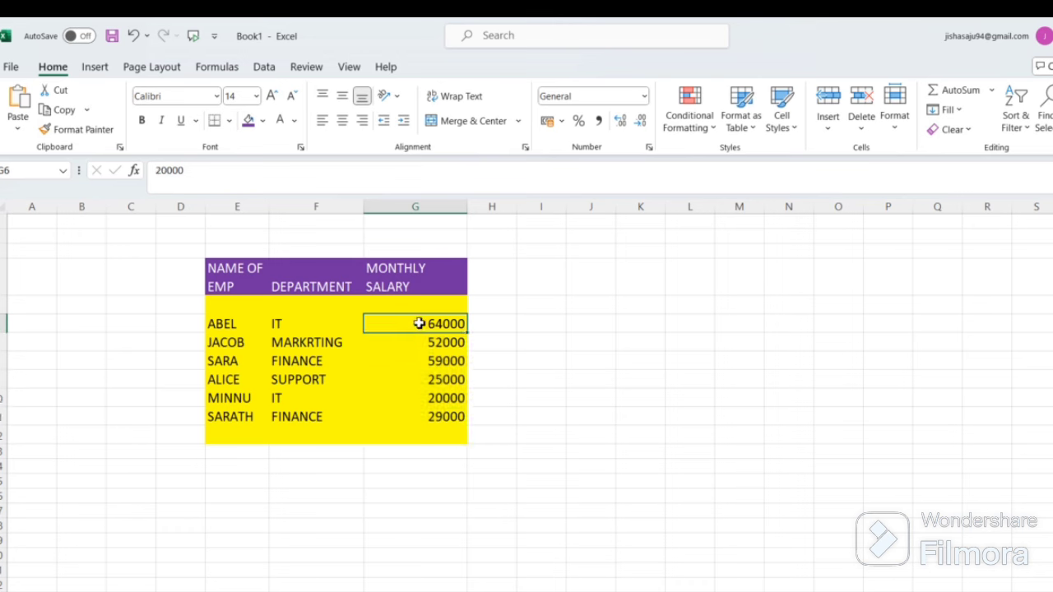
Start a Greater Than highlight rule on the monthly salaries in G6:G11 with the threshold set to 50000
{"action": "left_click_drag", "start_coordinate": [421, 319], "coordinate": [425, 414]}
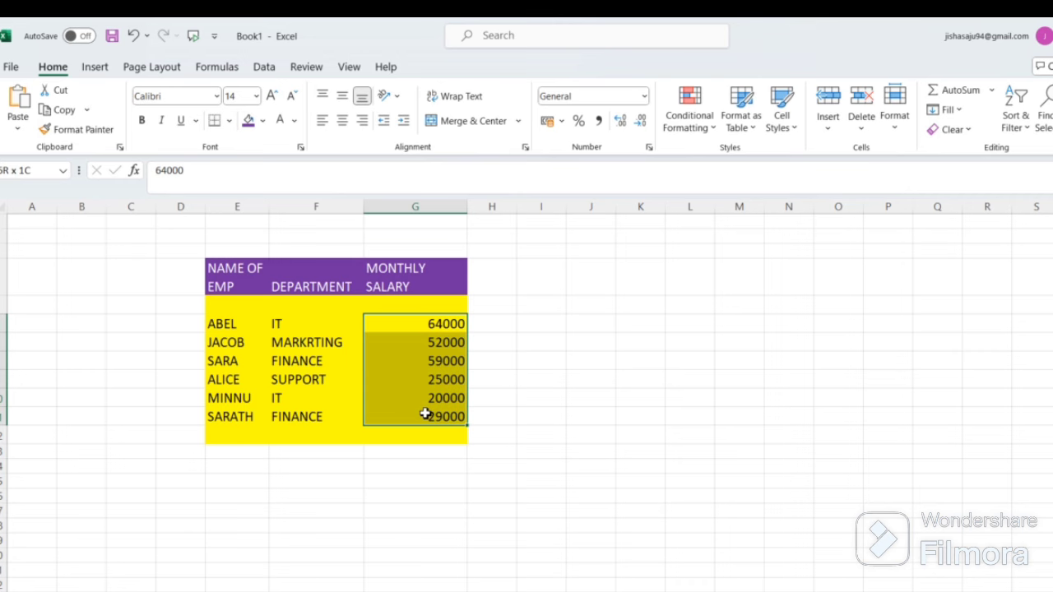
{"action": "left_click_drag", "start_coordinate": [426, 415], "coordinate": [427, 420]}
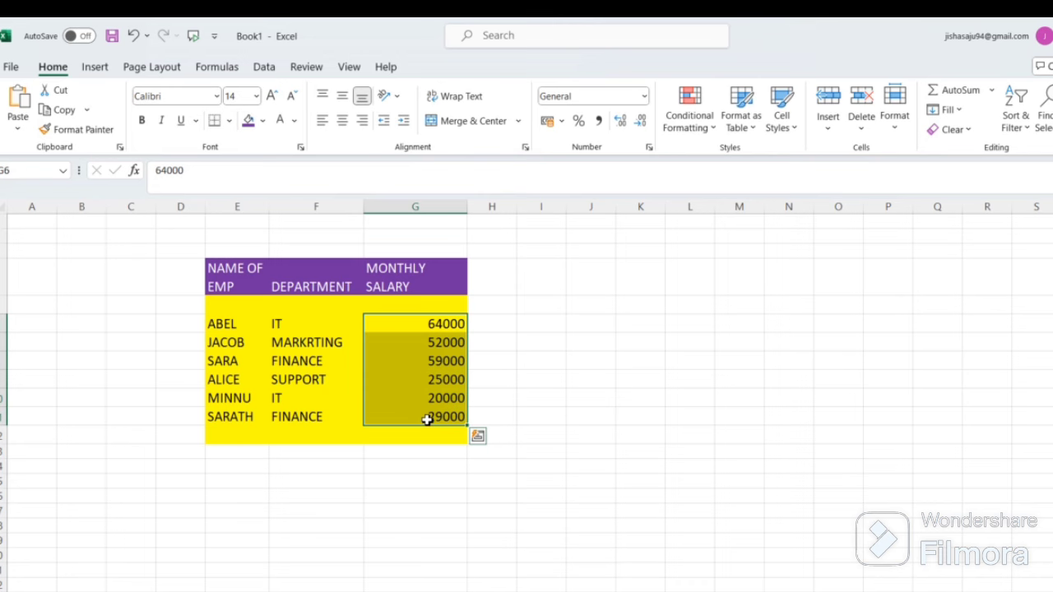
{"action": "left_click", "coordinate": [94, 69]}
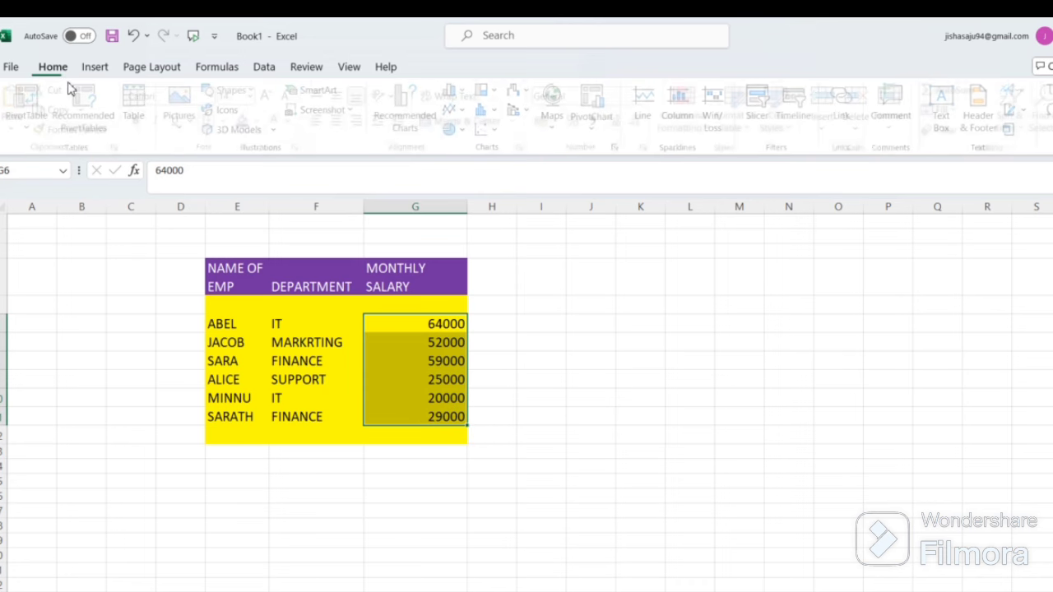
{"action": "left_click", "coordinate": [82, 69]}
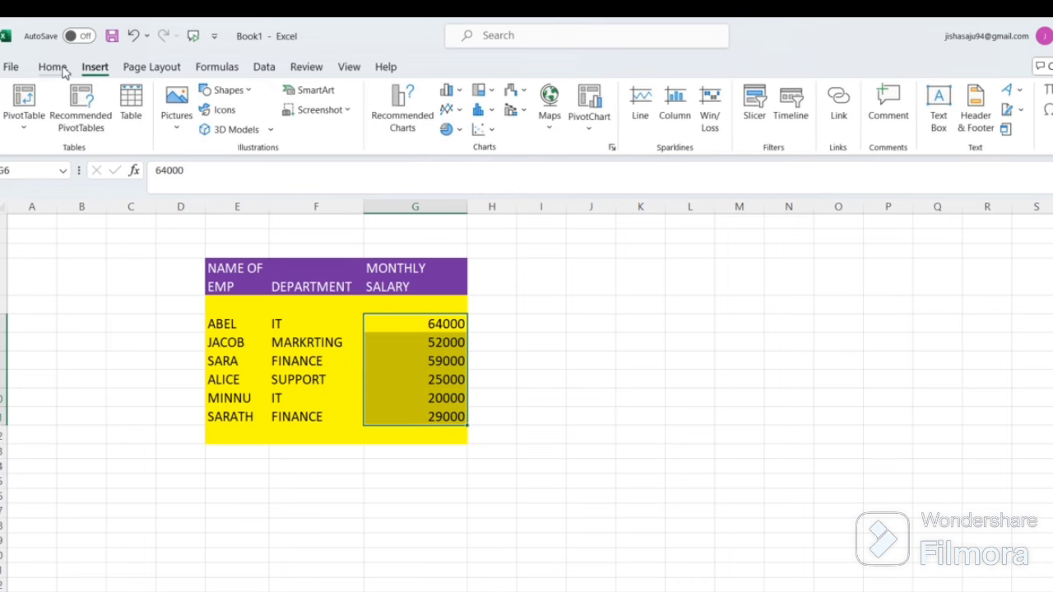
{"action": "left_click", "coordinate": [51, 68]}
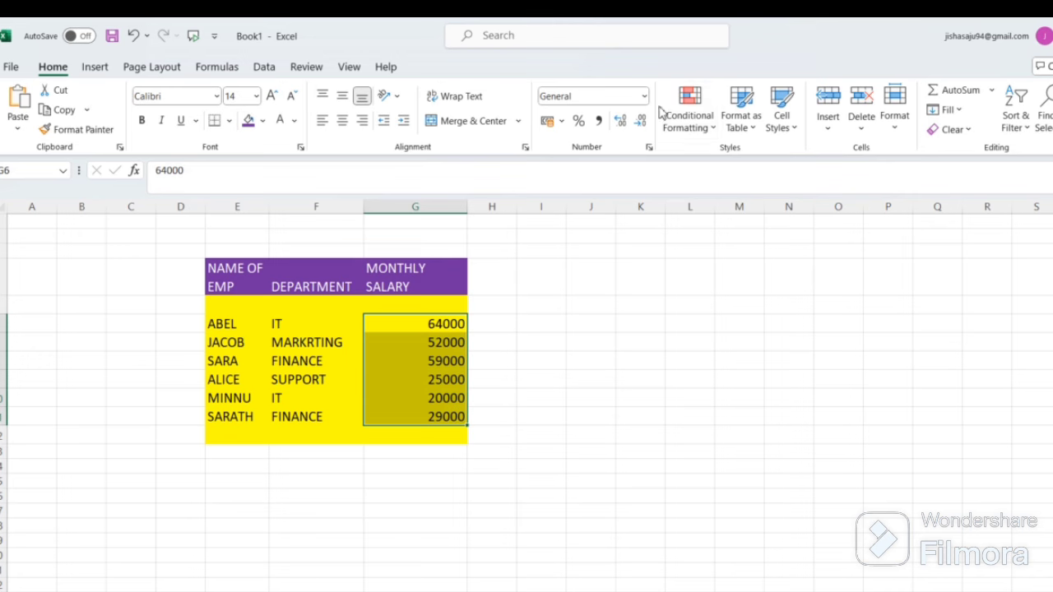
{"action": "left_click", "coordinate": [697, 126]}
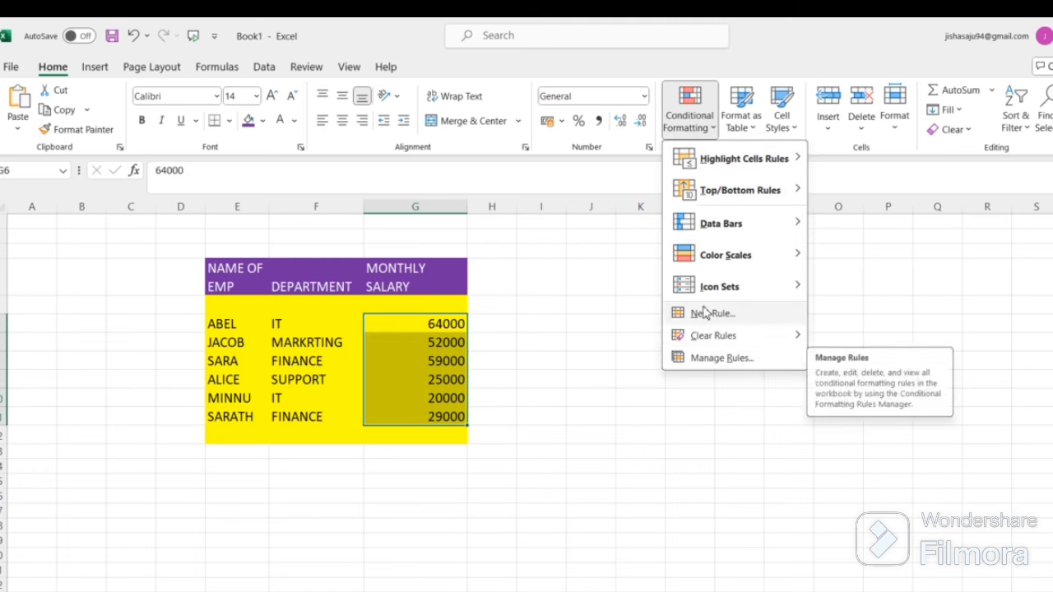
{"action": "mouse_move", "coordinate": [702, 169]}
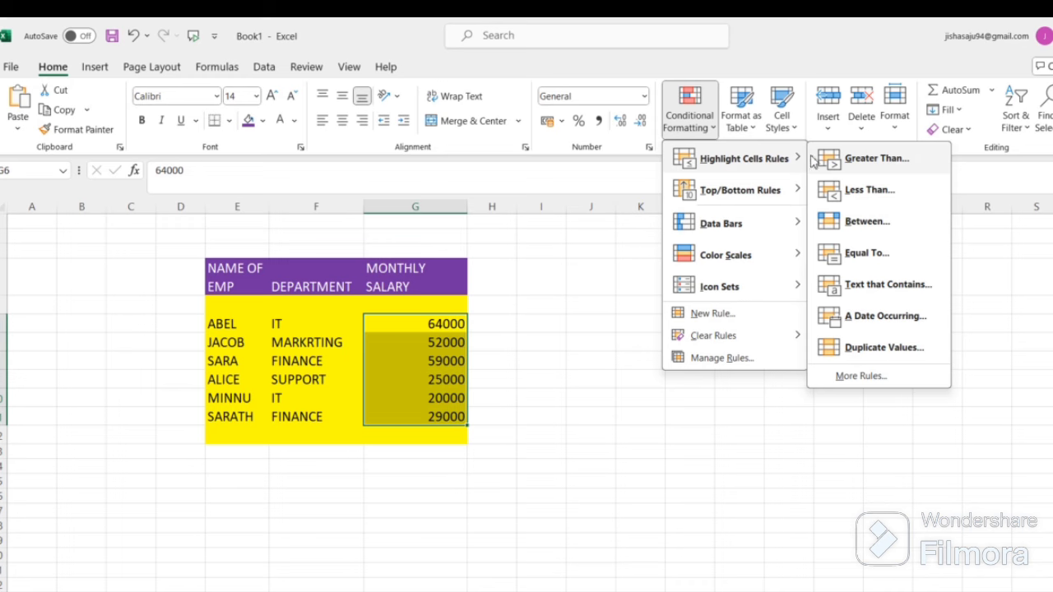
{"action": "left_click", "coordinate": [877, 159]}
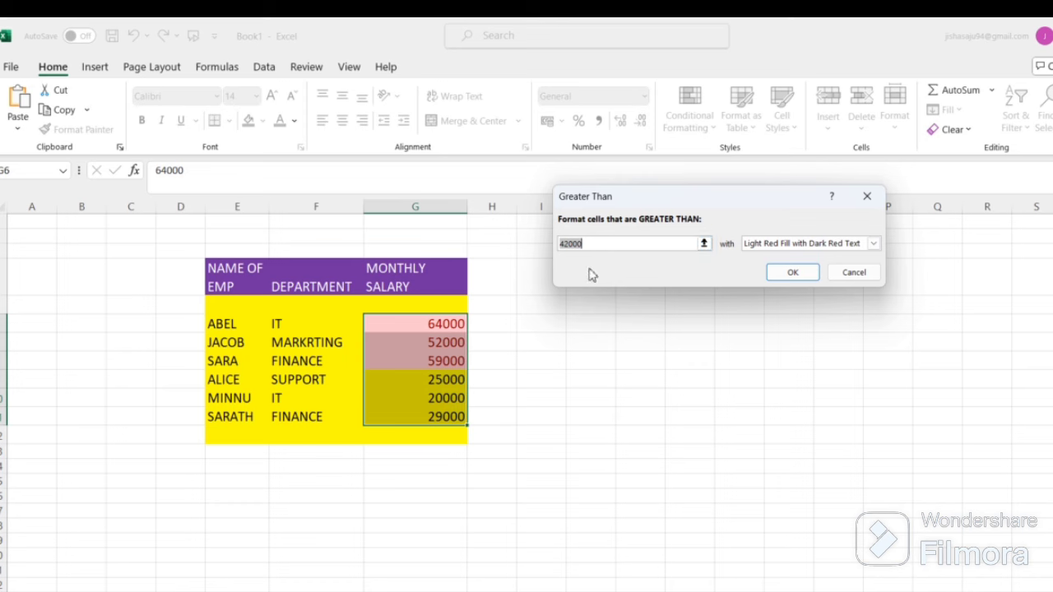
{"action": "type", "text": "5000"}
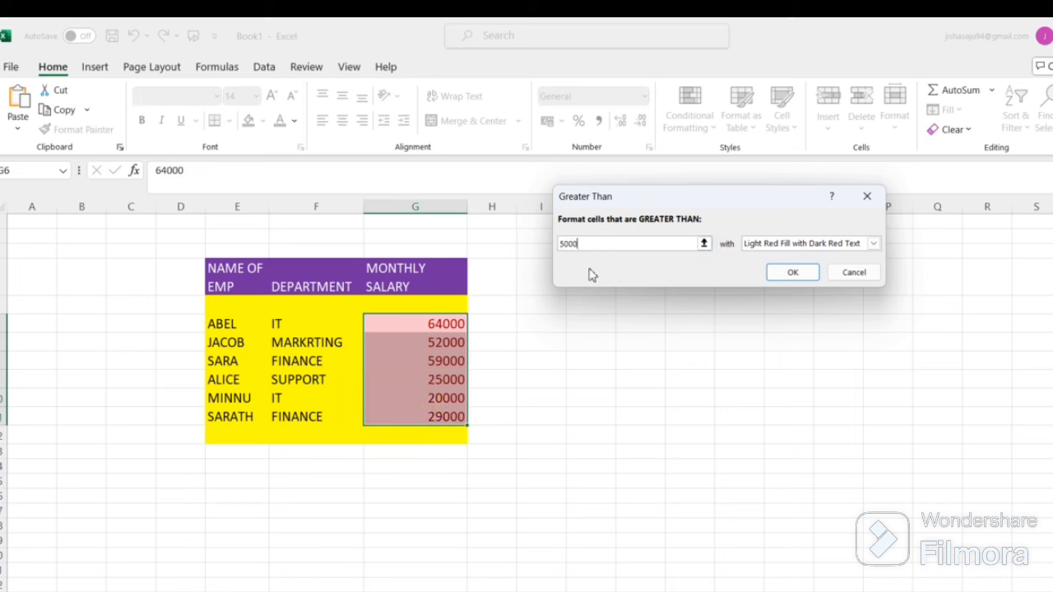
{"action": "type", "text": "0"}
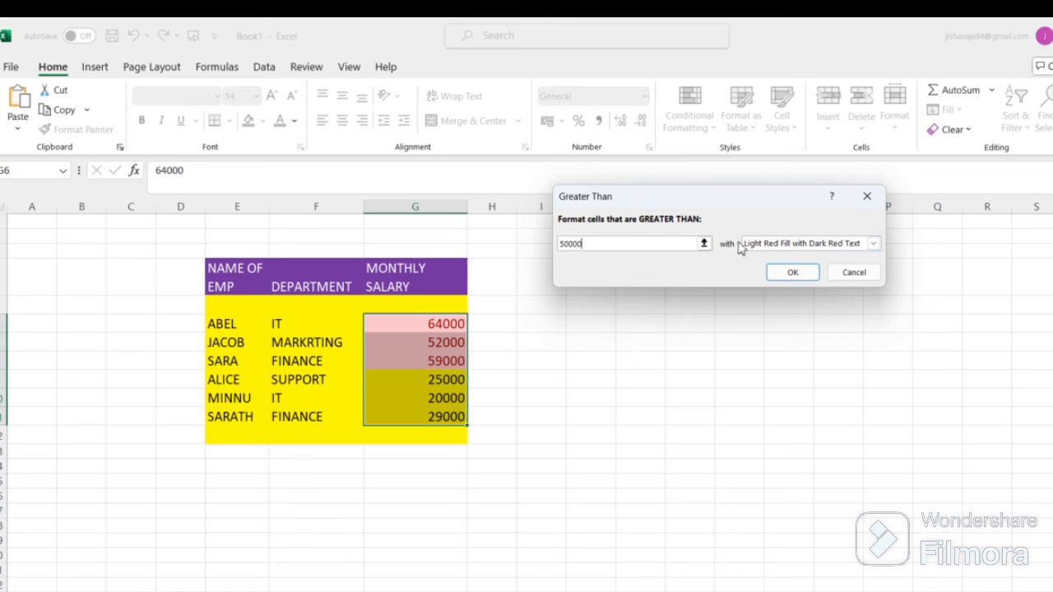
Format the matching salaries with Green Fill with Dark Green Text and apply the rule
{"action": "left_click", "coordinate": [821, 245]}
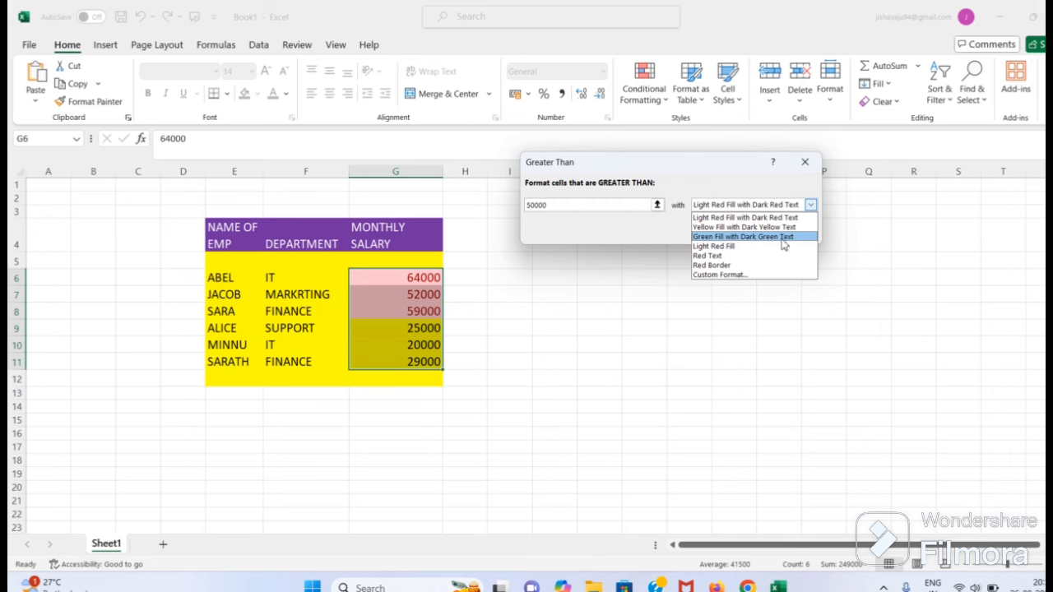
{"action": "left_click", "coordinate": [783, 239]}
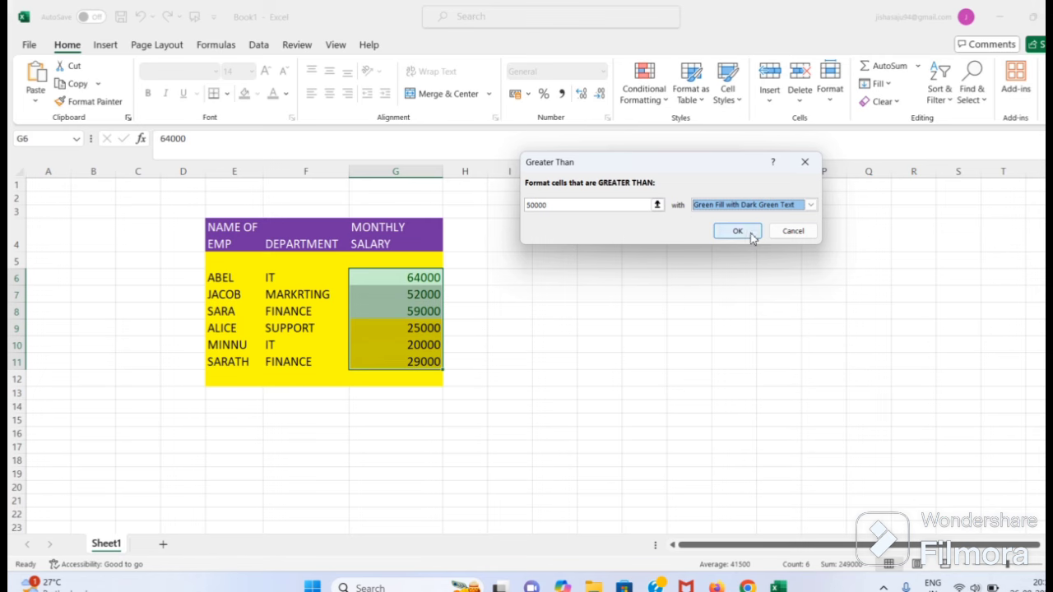
{"action": "left_click", "coordinate": [739, 235]}
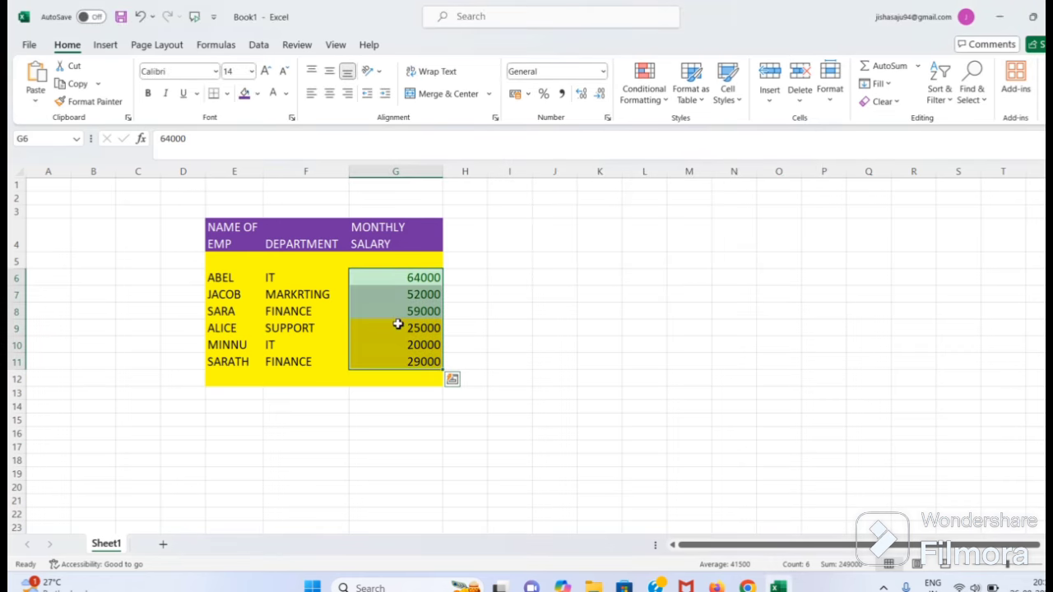
{"action": "left_click", "coordinate": [498, 317]}
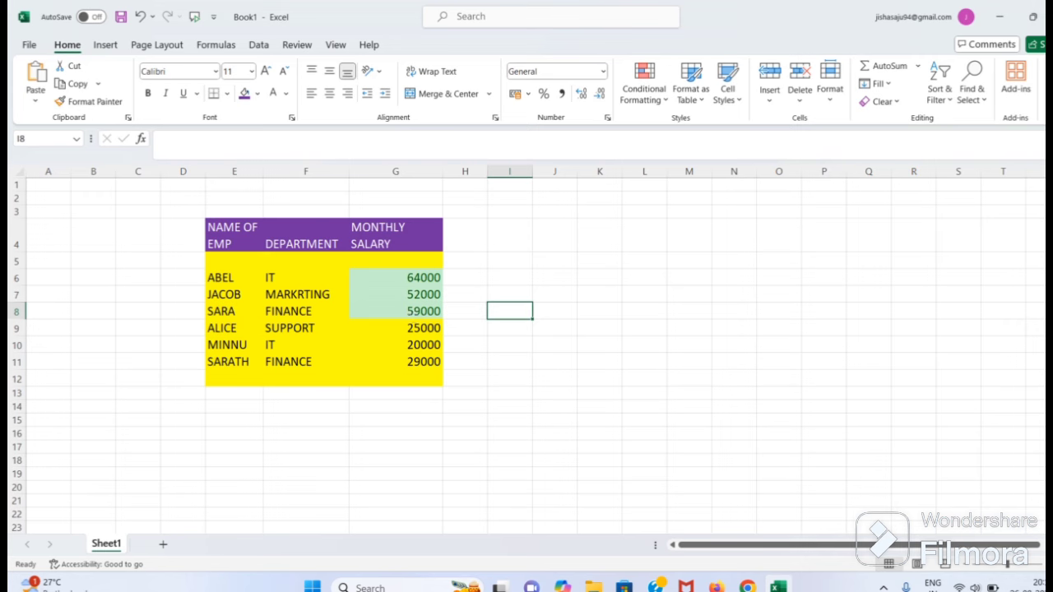
{"action": "left_click", "coordinate": [569, 298]}
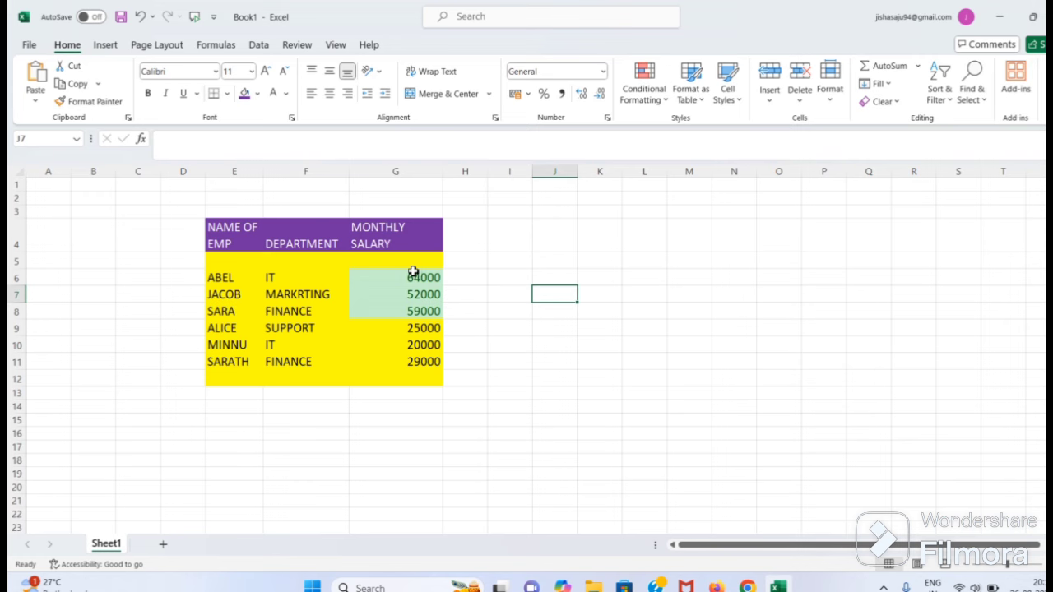
{"action": "left_click_drag", "start_coordinate": [414, 278], "coordinate": [414, 360]}
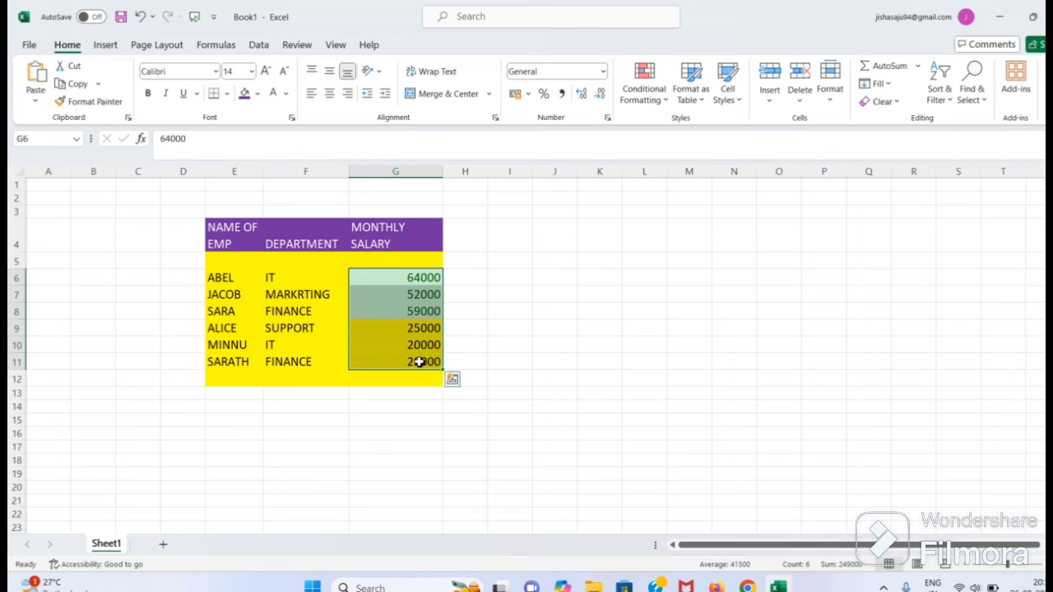
{"action": "left_click", "coordinate": [507, 310]}
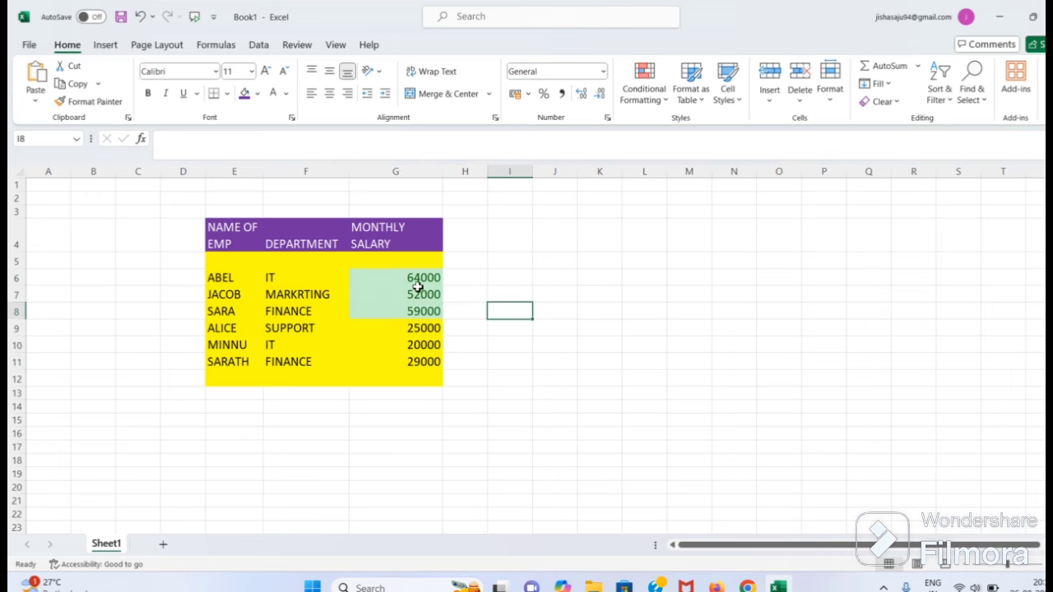
{"action": "left_click", "coordinate": [406, 274]}
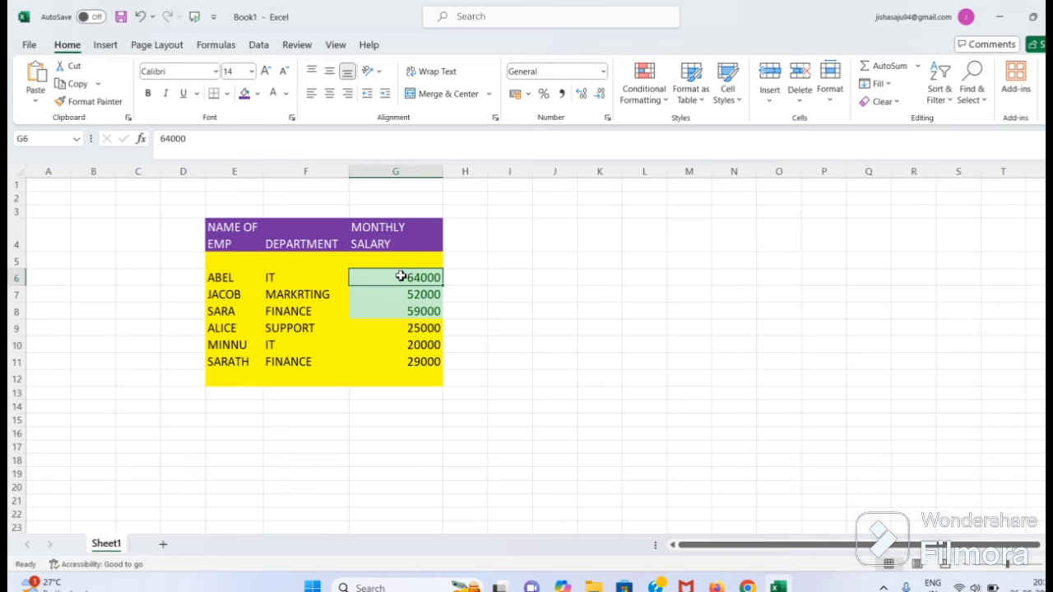
Start a Less Than highlight rule on the monthly salaries in G6:G11 with the threshold set to 30000
{"action": "left_click_drag", "start_coordinate": [404, 277], "coordinate": [403, 357]}
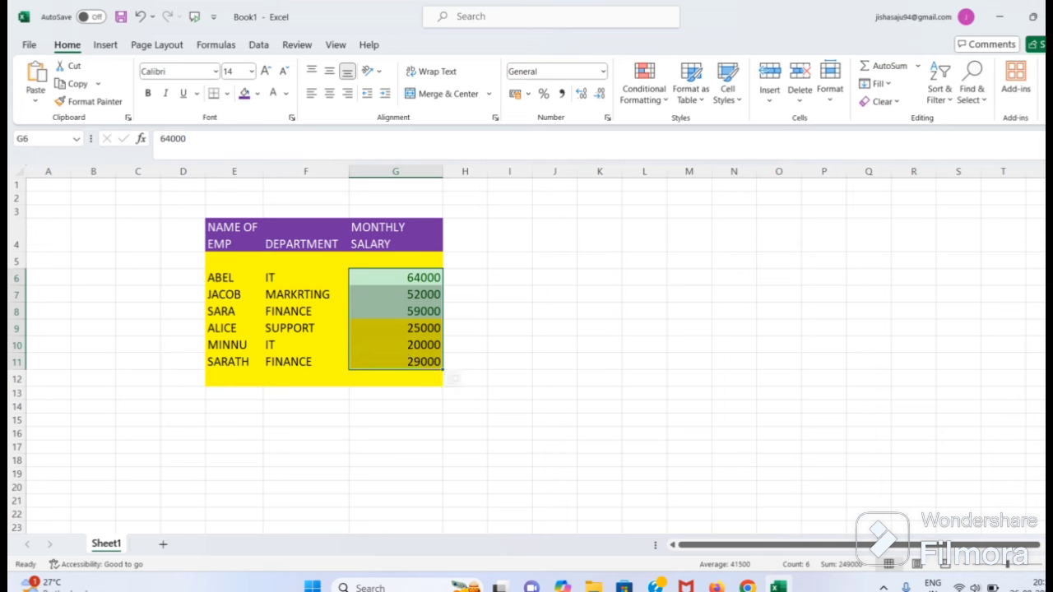
{"action": "left_click", "coordinate": [663, 104]}
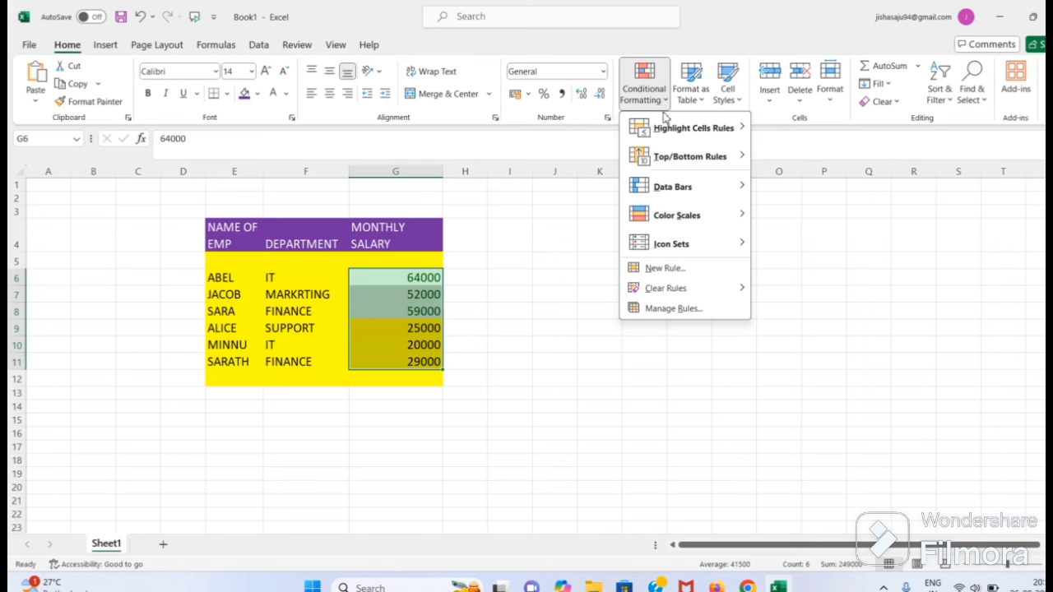
{"action": "mouse_move", "coordinate": [678, 132]}
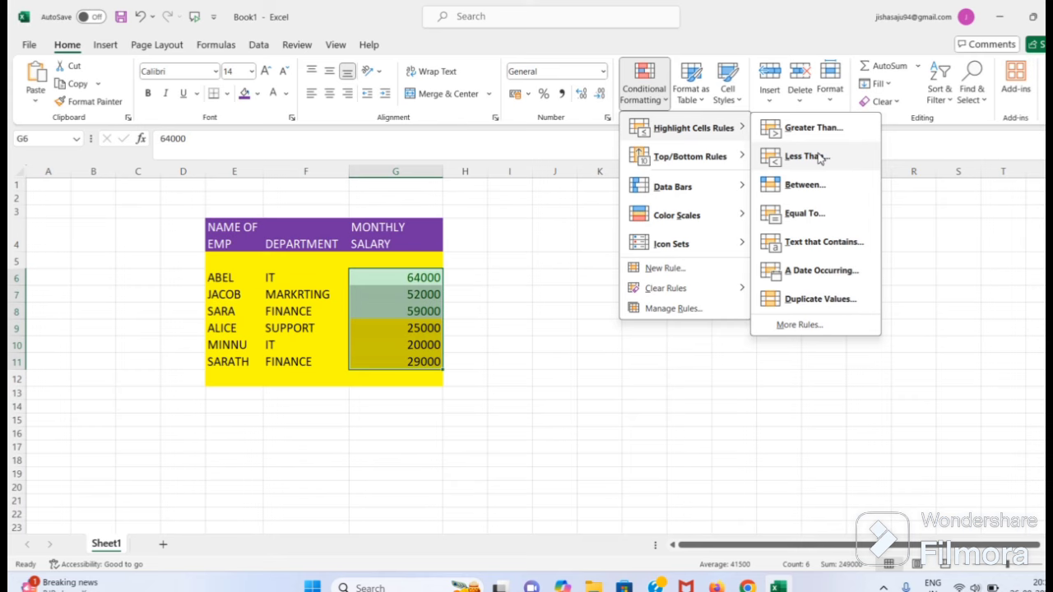
{"action": "left_click", "coordinate": [820, 156]}
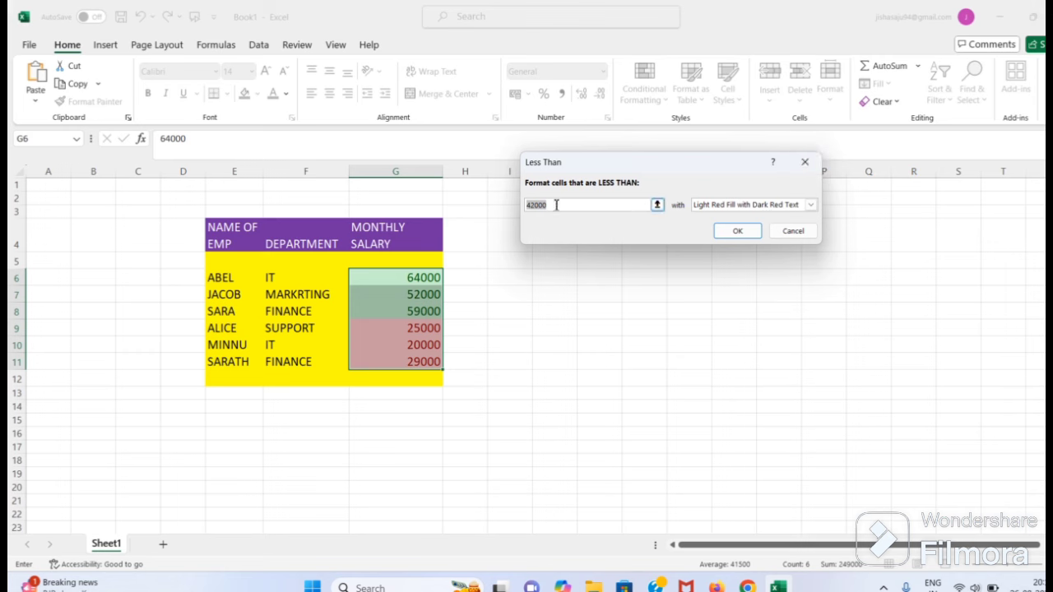
{"action": "type", "text": "30000"}
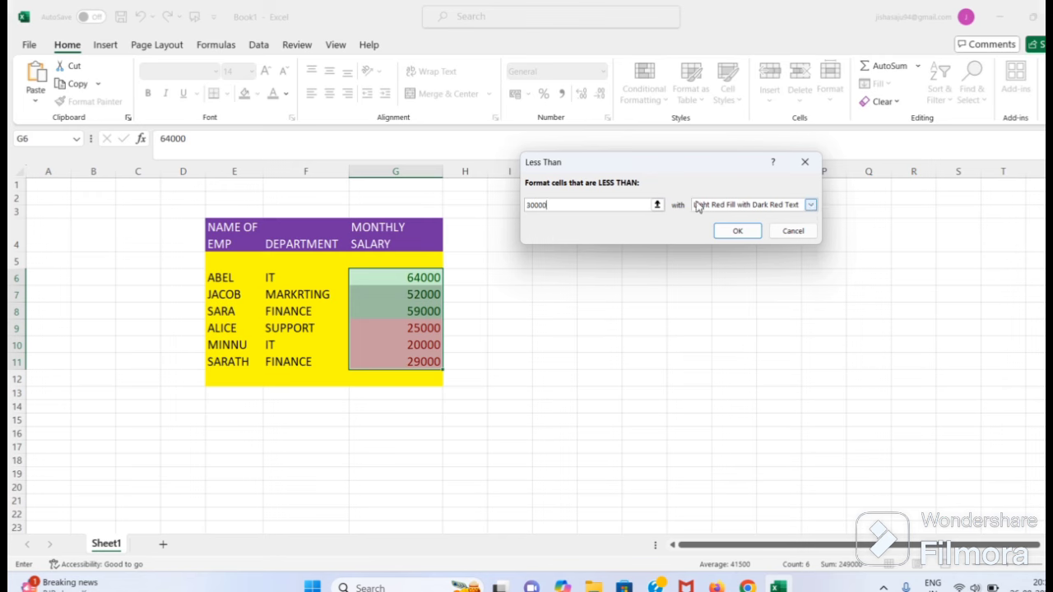
Give the matching salaries a custom format with a light blue fill from the standard colors and apply the rule
{"action": "left_click", "coordinate": [755, 208]}
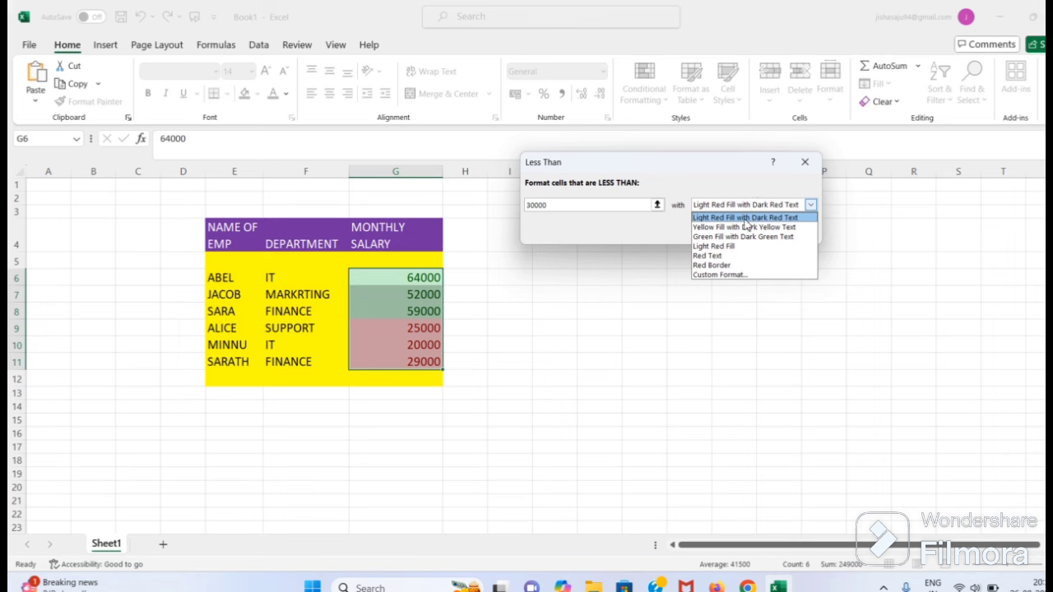
{"action": "left_click", "coordinate": [779, 277]}
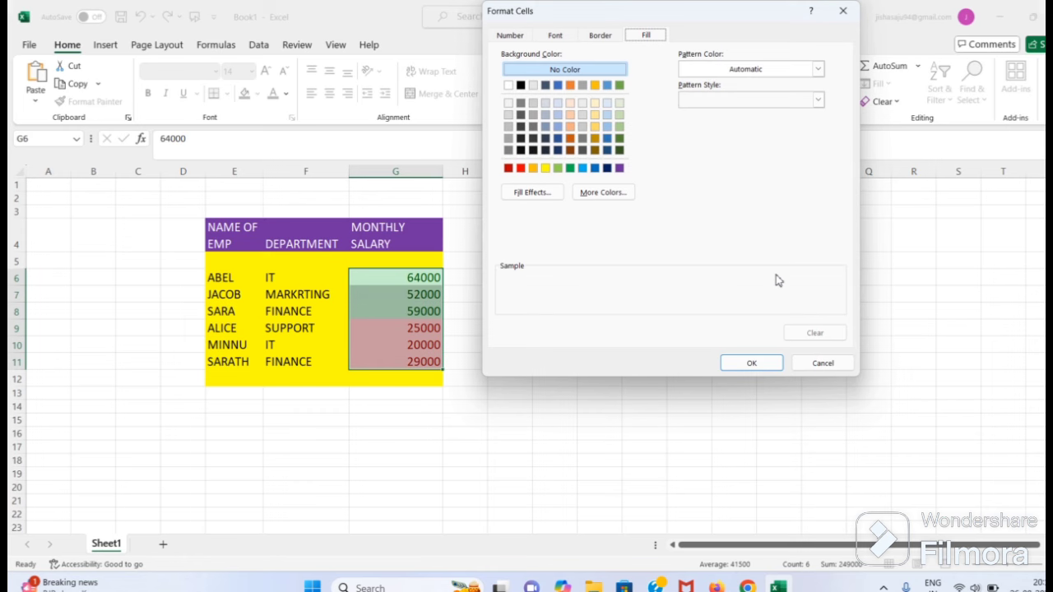
{"action": "left_click", "coordinate": [602, 37]}
{"action": "left_click", "coordinate": [507, 37]}
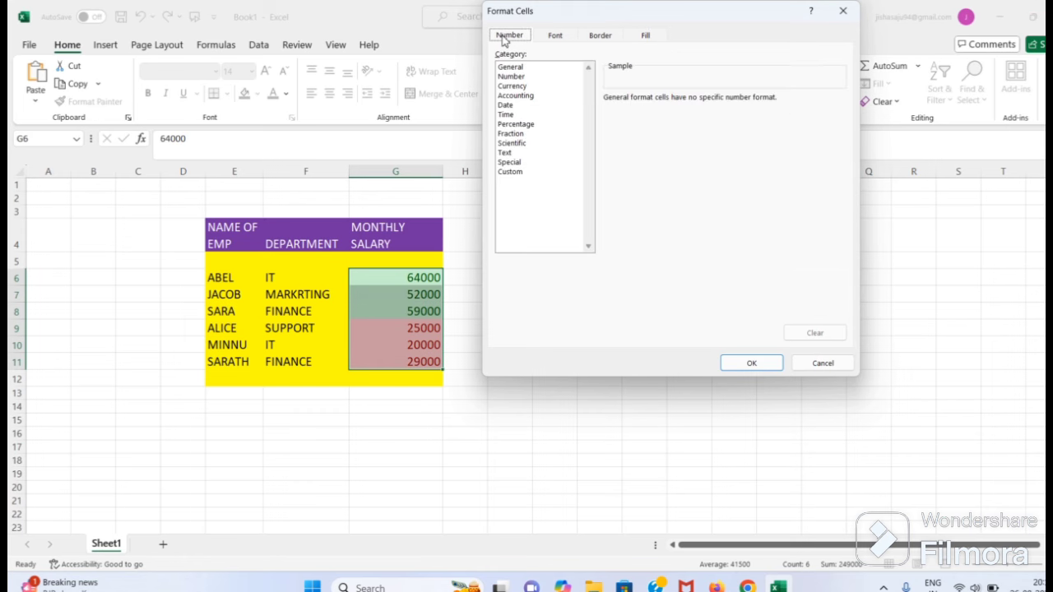
{"action": "left_click", "coordinate": [645, 36]}
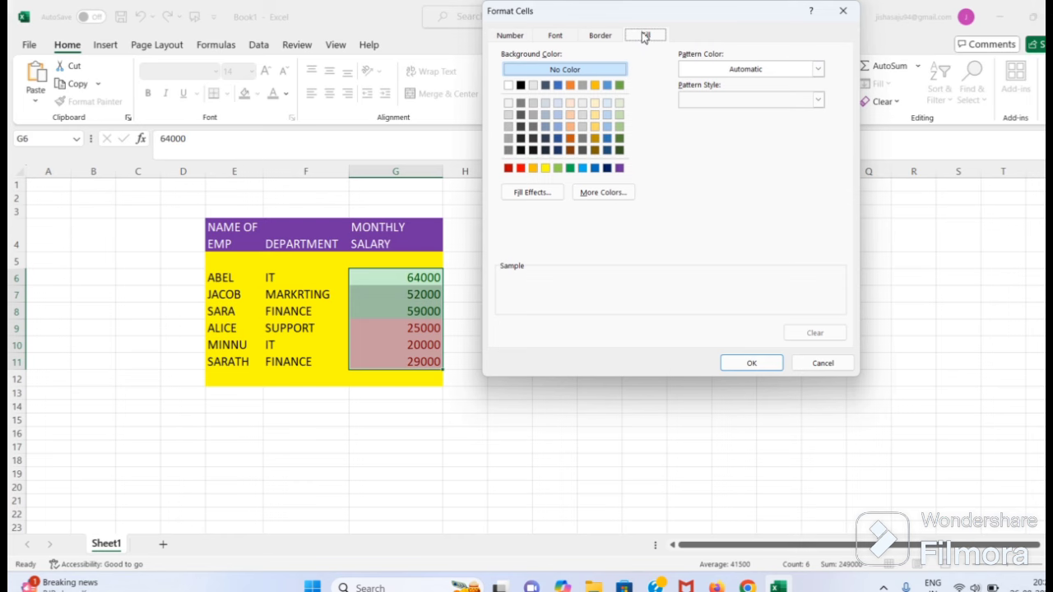
{"action": "left_click", "coordinate": [607, 39]}
{"action": "left_click", "coordinate": [635, 37]}
{"action": "left_click", "coordinate": [593, 169]}
{"action": "left_click", "coordinate": [584, 169]}
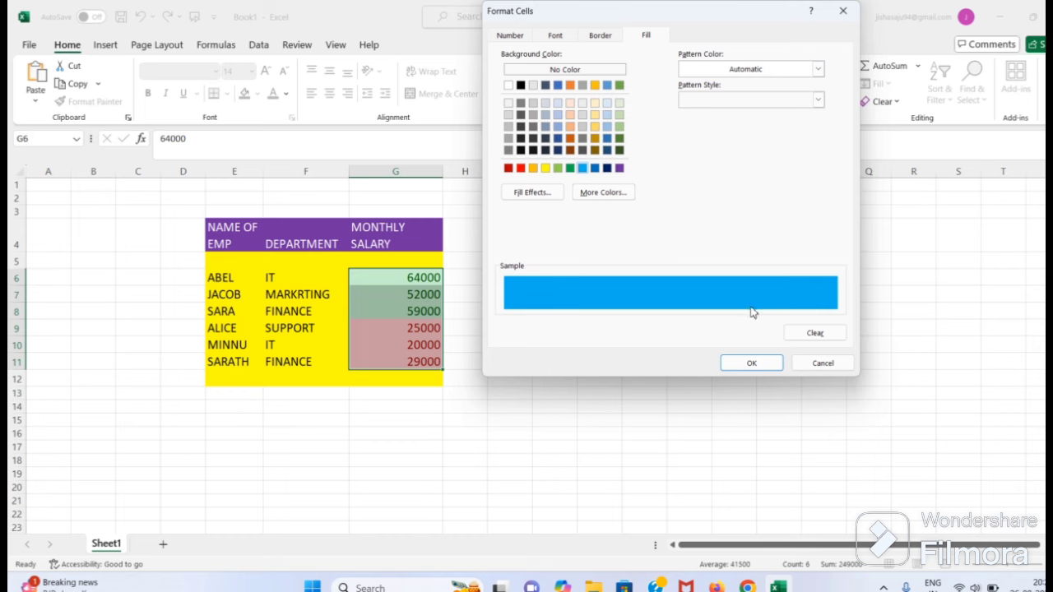
{"action": "left_click", "coordinate": [753, 366]}
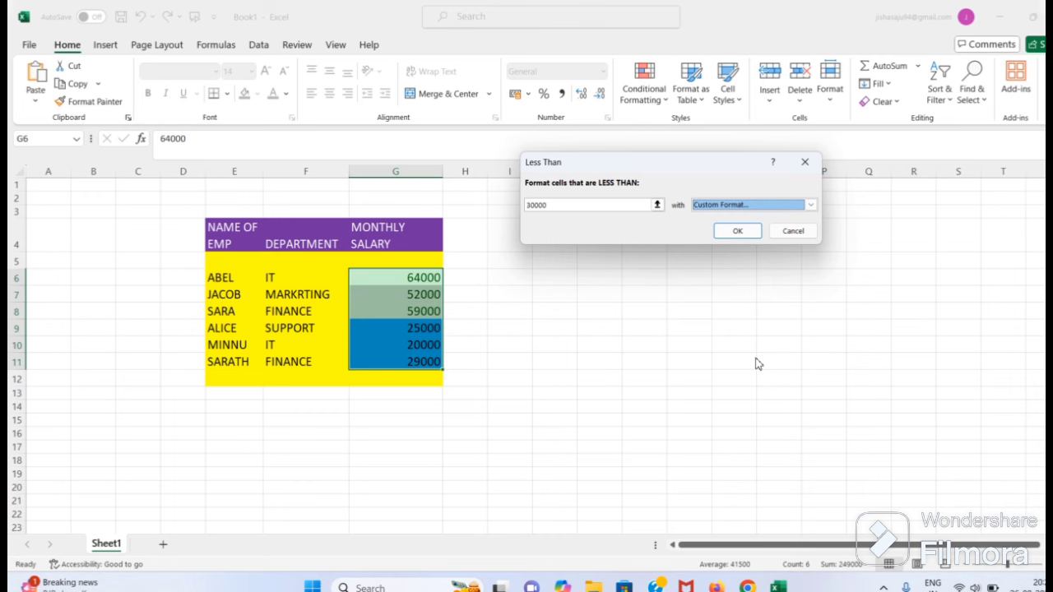
{"action": "left_click", "coordinate": [740, 232]}
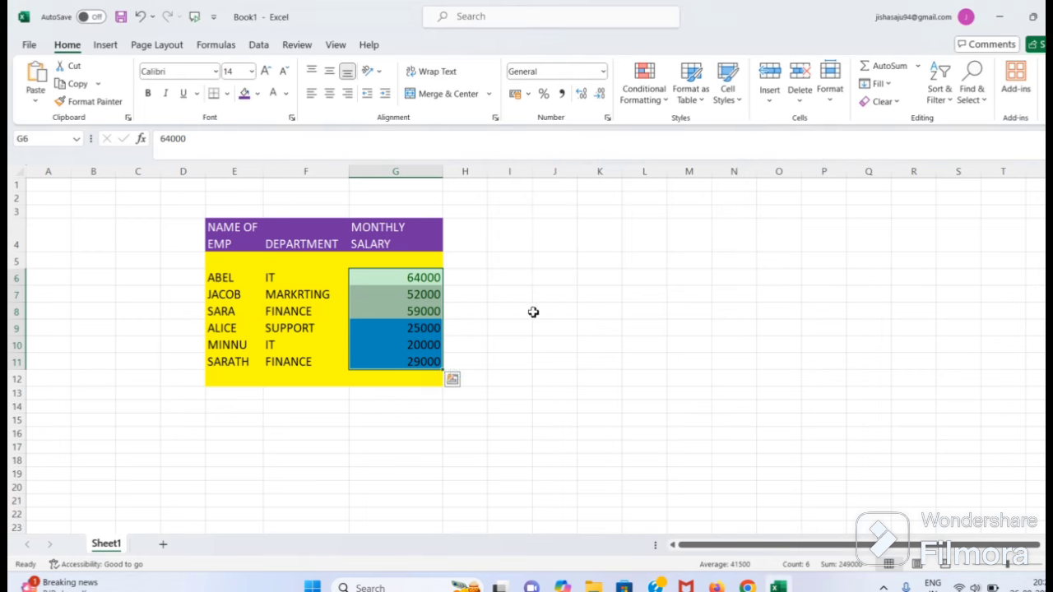
{"action": "left_click", "coordinate": [406, 351]}
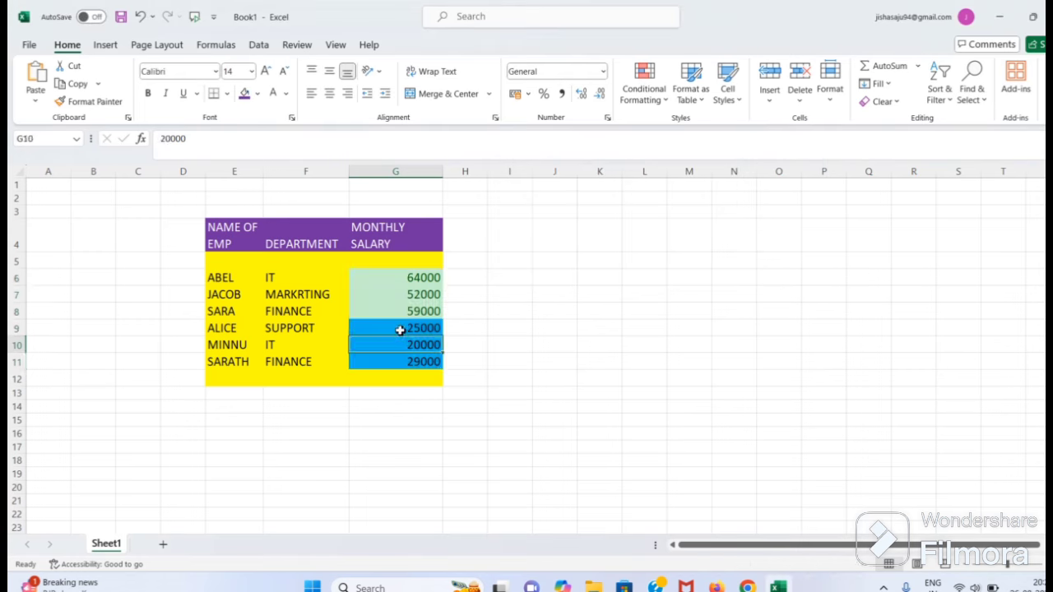
{"action": "left_click", "coordinate": [401, 329]}
{"action": "left_click", "coordinate": [406, 343]}
{"action": "left_click", "coordinate": [406, 359]}
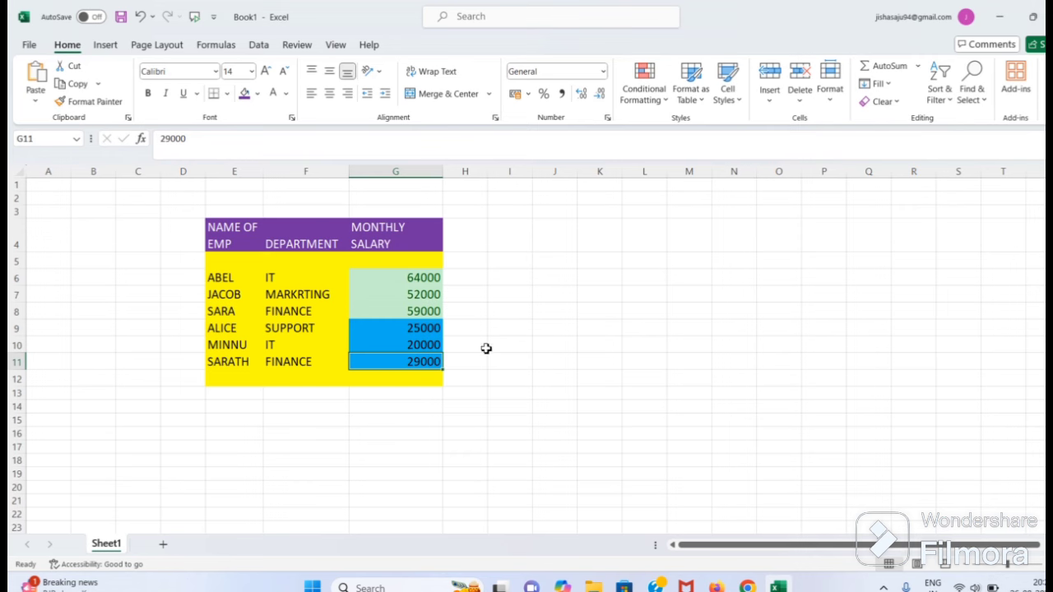